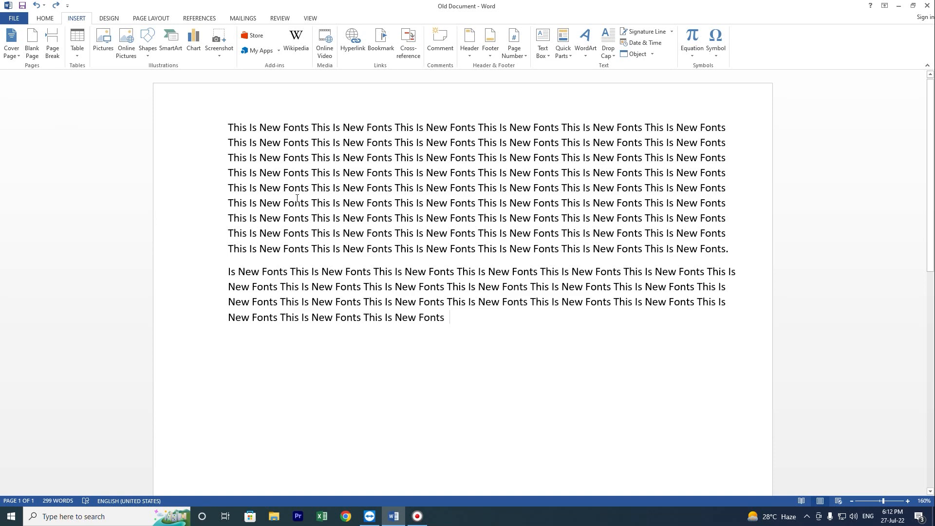
Browse the built-in cover page designs and the option for more cover pages from Office.com
left_click(17, 54)
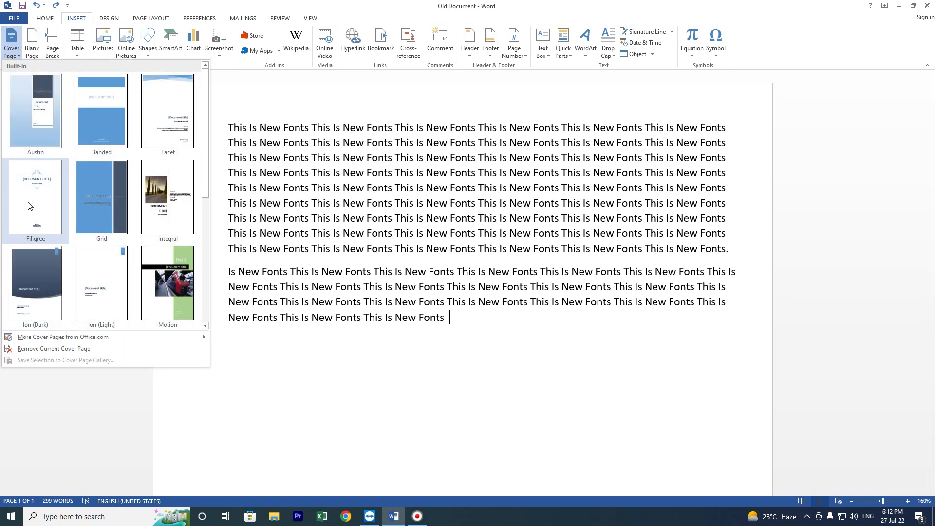
scroll(168, 224, "down", 3)
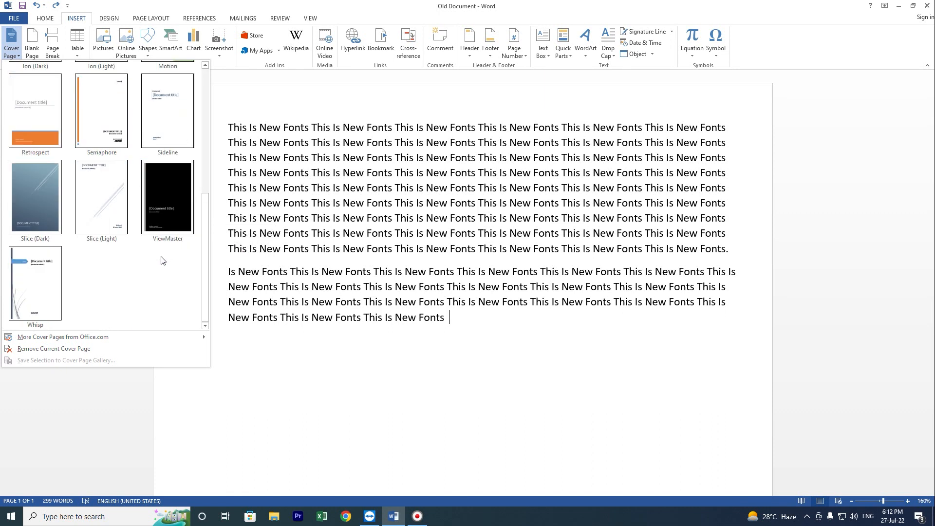
mouse_move(48, 341)
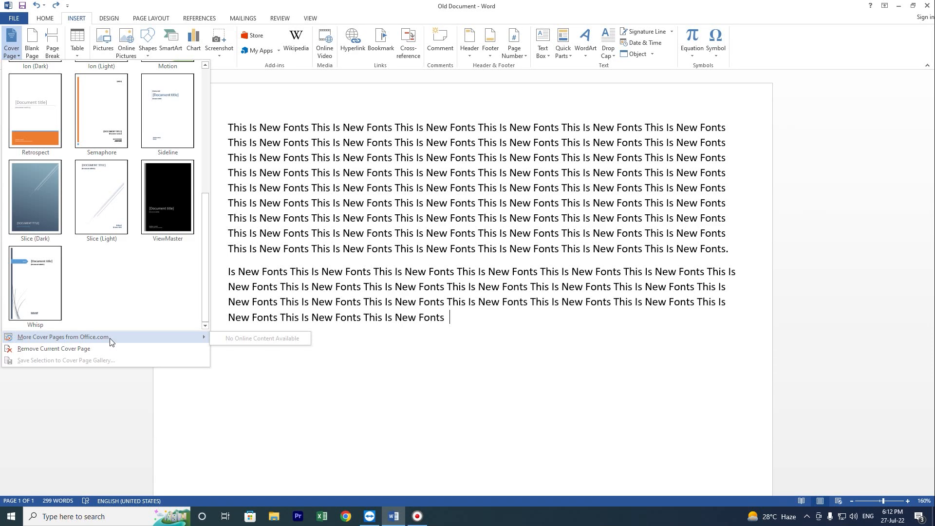
scroll(103, 198, "up", 3)
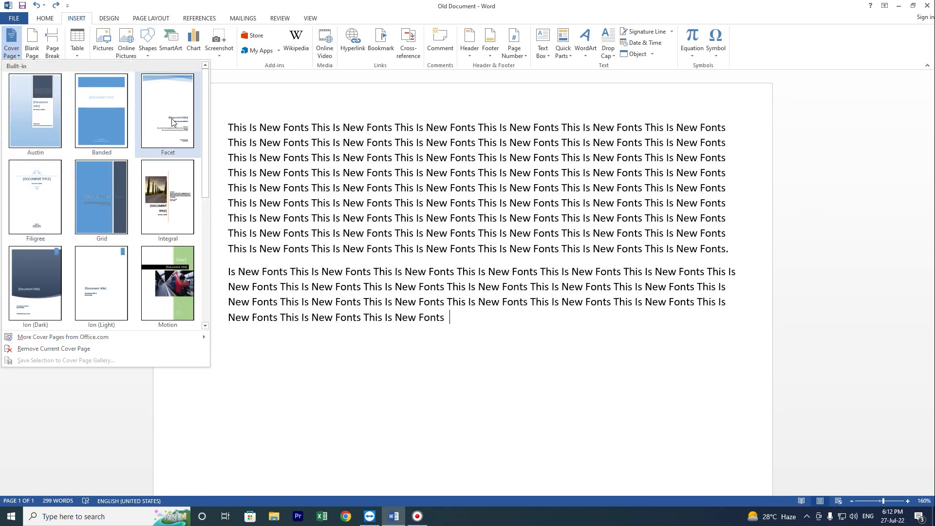
scroll(182, 263, "down", 3)
scroll(156, 285, "up", 3)
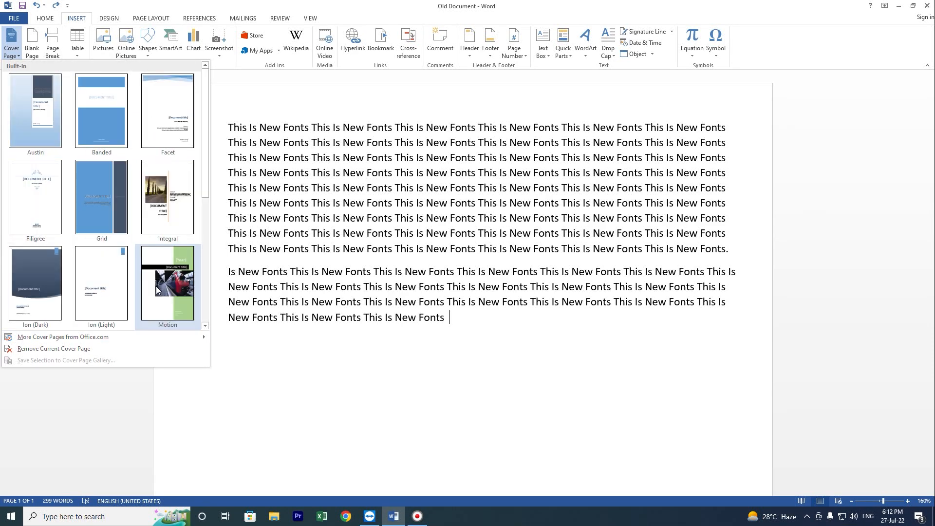
left_click(327, 356)
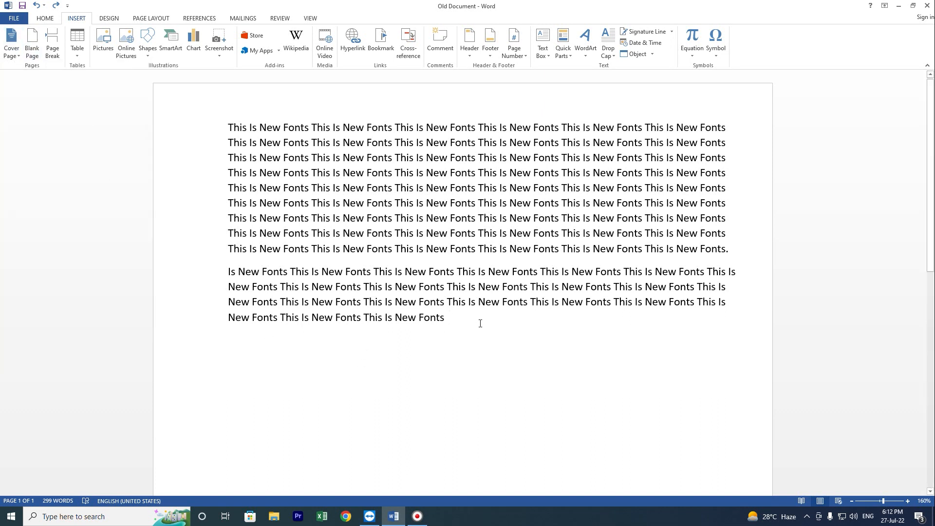
Start a new page after the last paragraph and insert a blank page below the text on page 1
key("ctrl+Return")
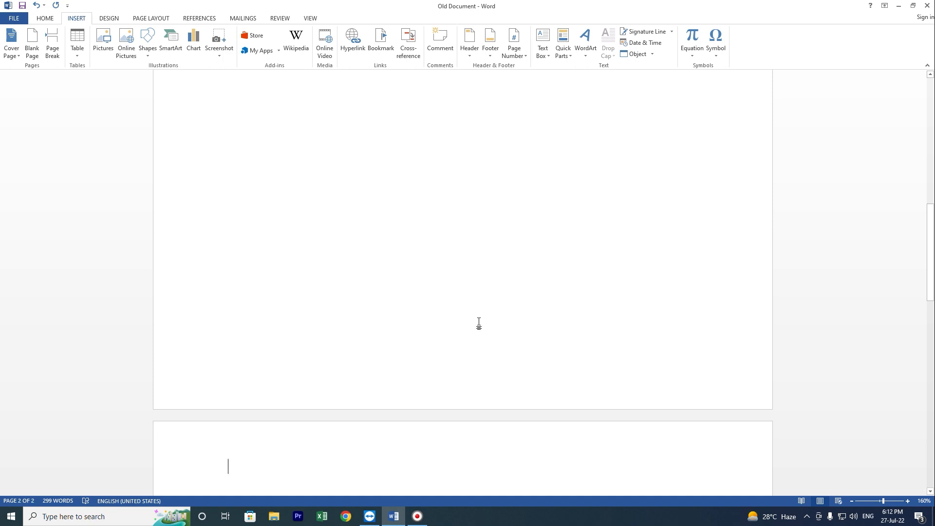
scroll(479, 324, "up", 10)
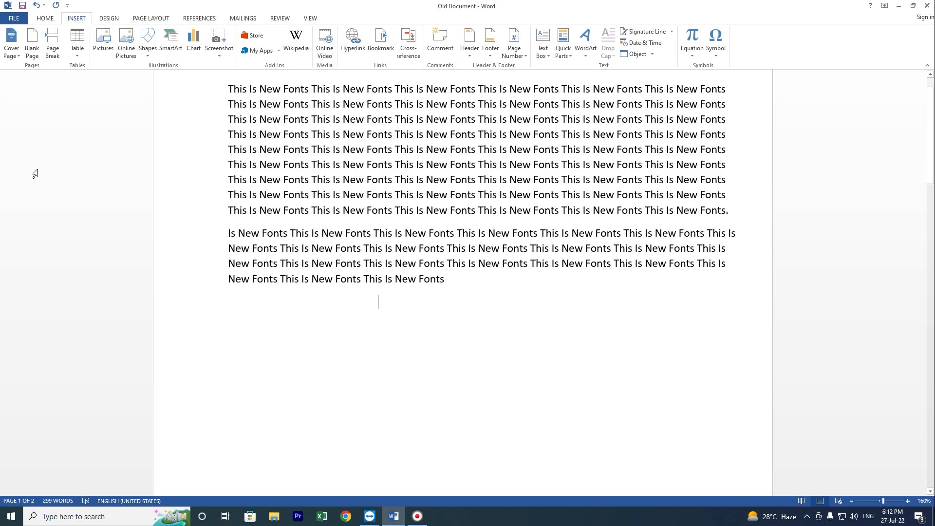
left_click(32, 52)
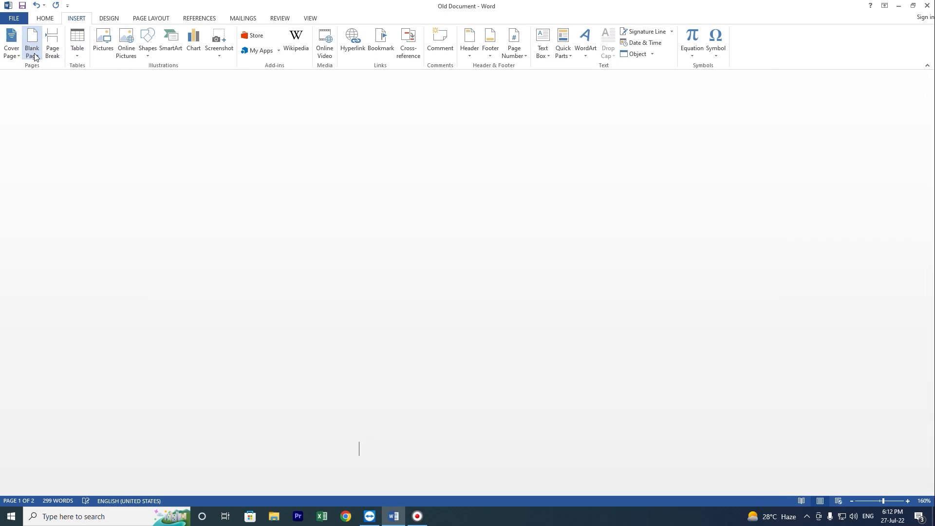
scroll(407, 277, "up", 5)
scroll(419, 208, "up", 15)
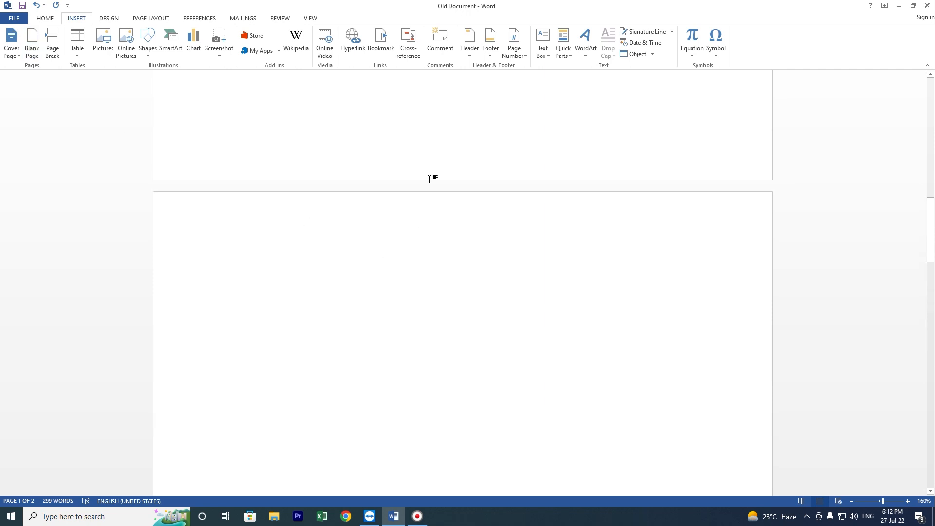
Examine the empty space below the last paragraph and between the inserted pages
left_click(455, 202)
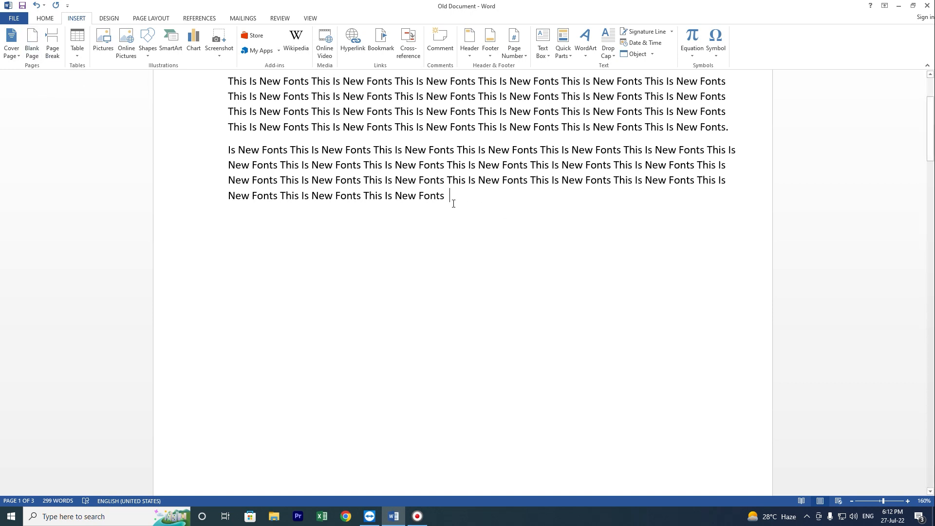
scroll(448, 243, "down", 6)
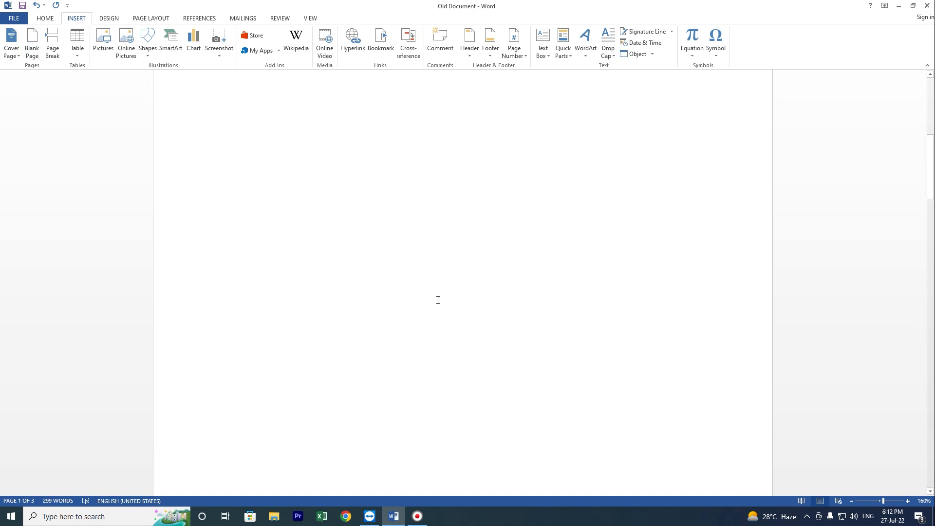
left_click(289, 392)
key("BackSpace")
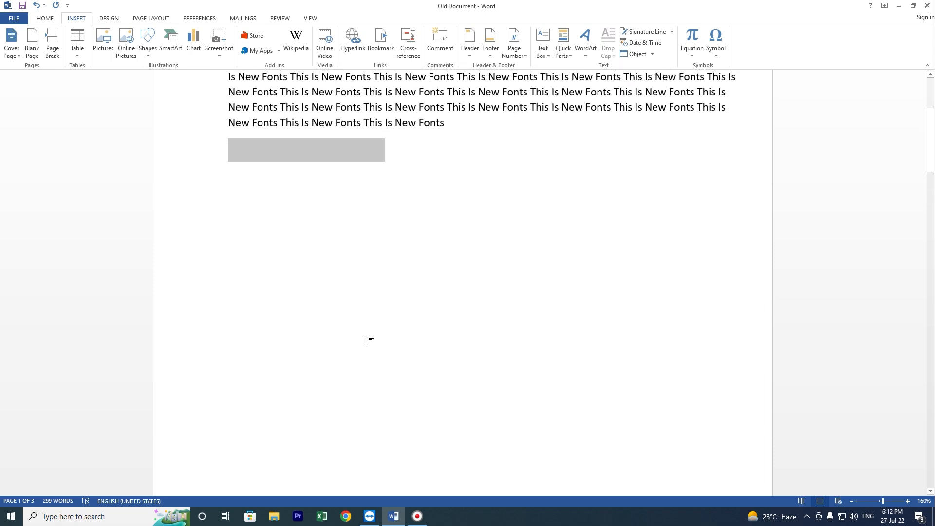
left_click_drag(364, 340, 403, 405)
left_click(389, 222)
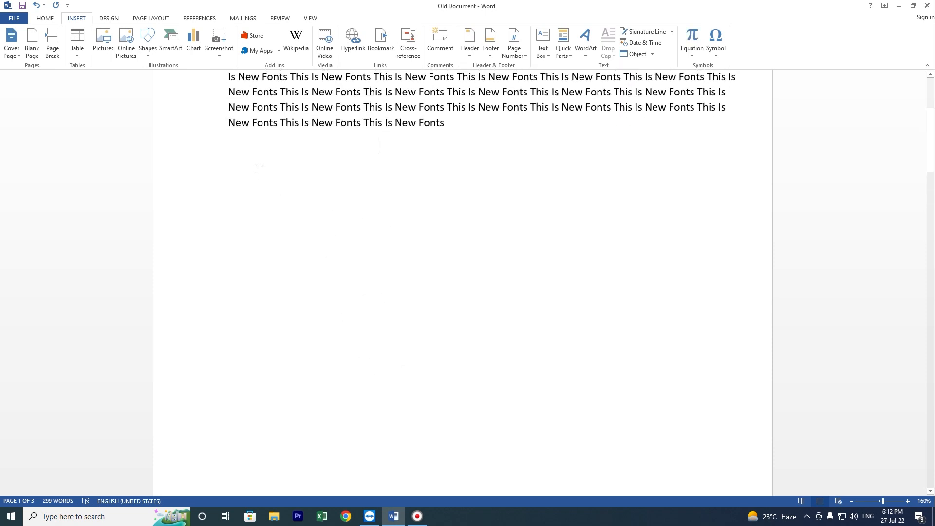
left_click_drag(283, 199, 434, 341)
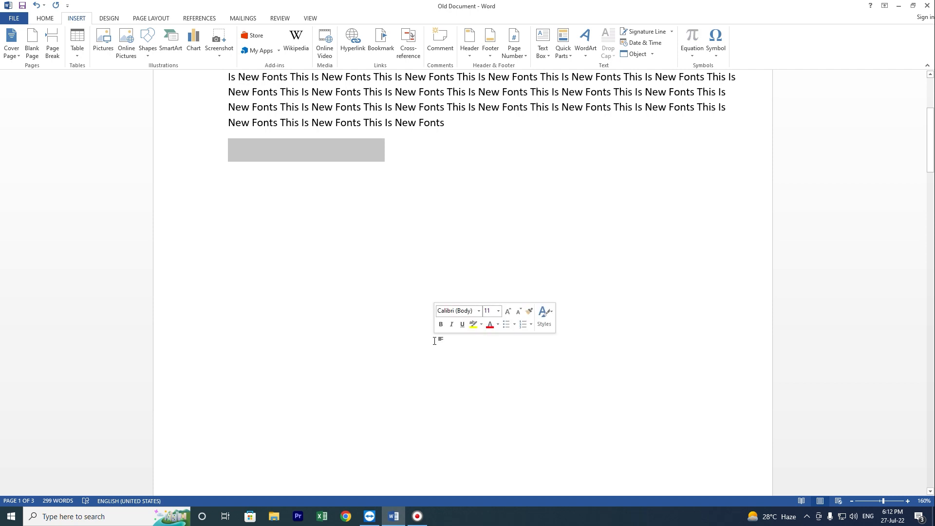
Insert a page break directly after the end of the last paragraph
left_click(455, 137)
scroll(421, 281, "down", 8)
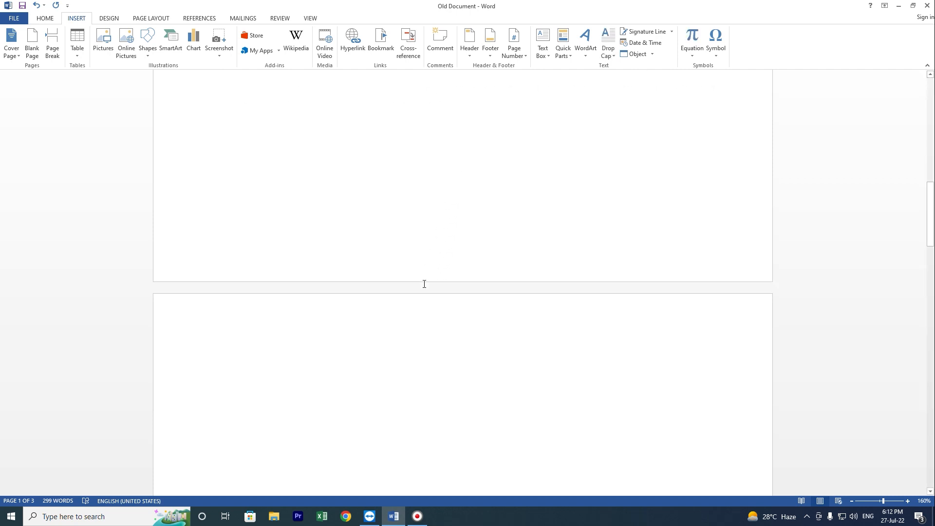
scroll(303, 251, "up", 7)
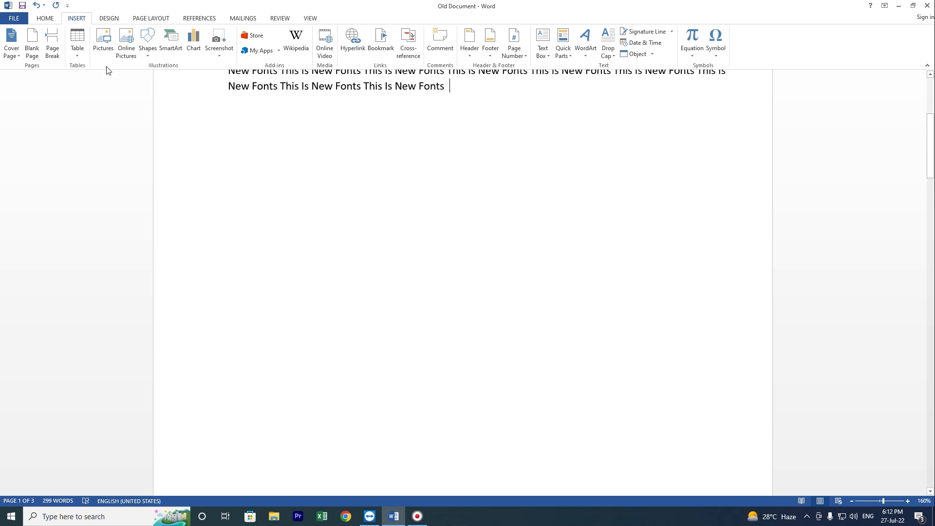
left_click(52, 48)
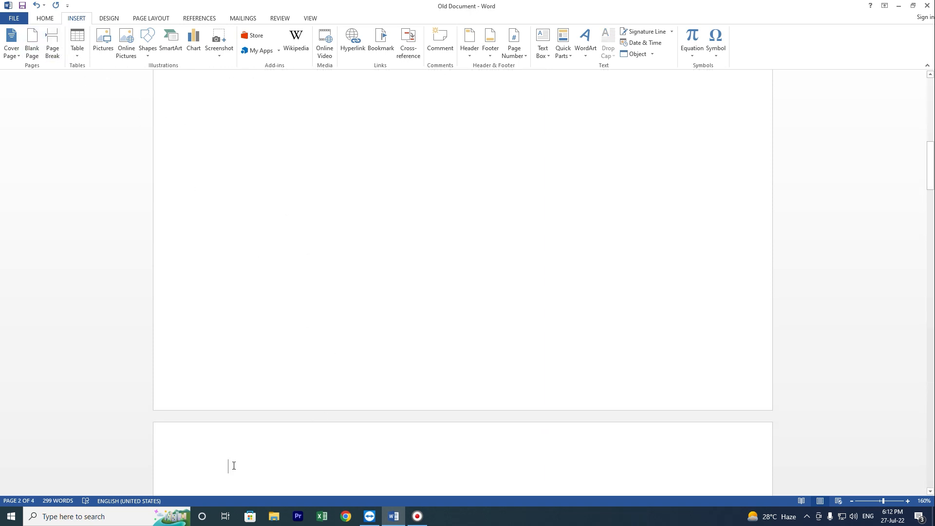
Compare the end of the text on page 1 with the start of page 2 to examine the page break's effect
scroll(255, 458, "up", 5)
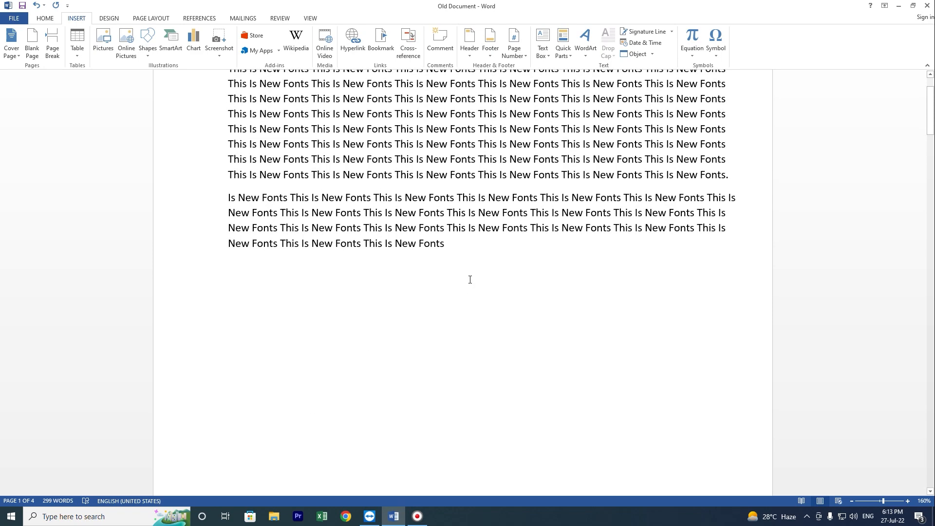
scroll(450, 321, "down", 5)
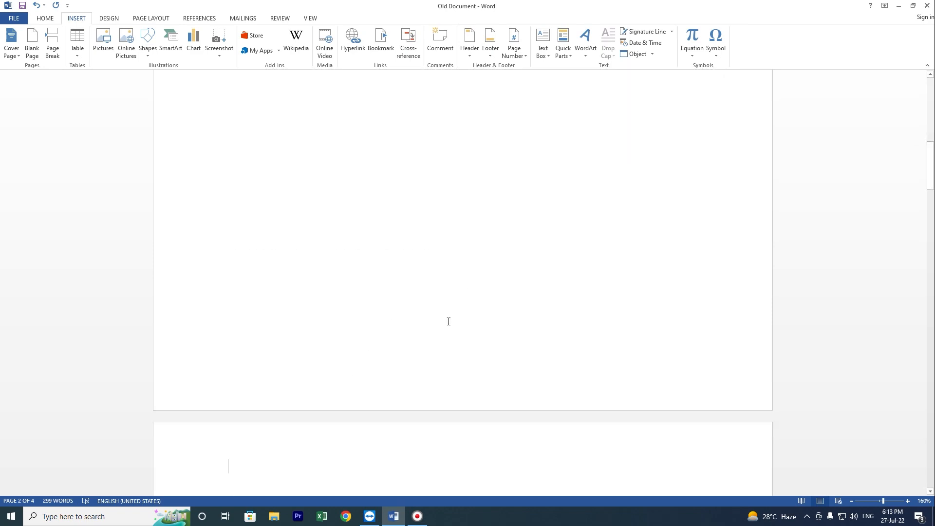
scroll(448, 322, "up", 5)
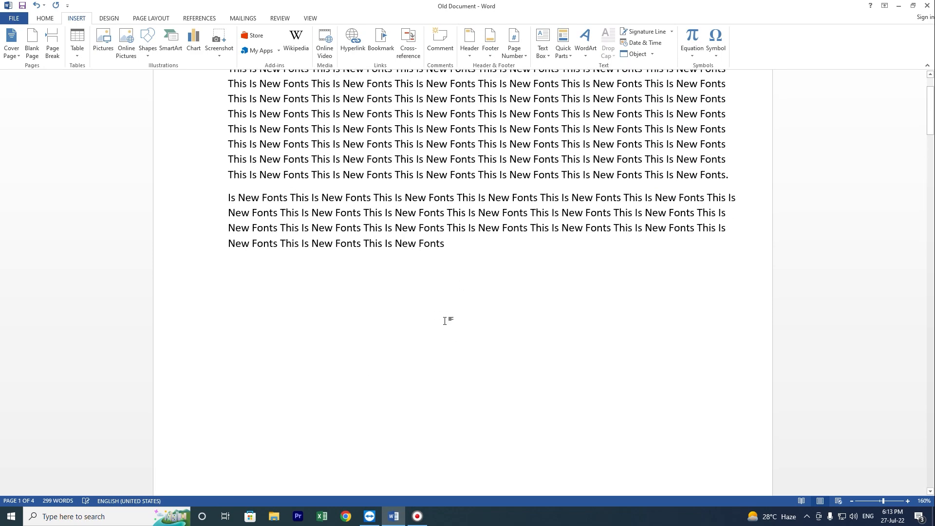
scroll(444, 322, "down", 3)
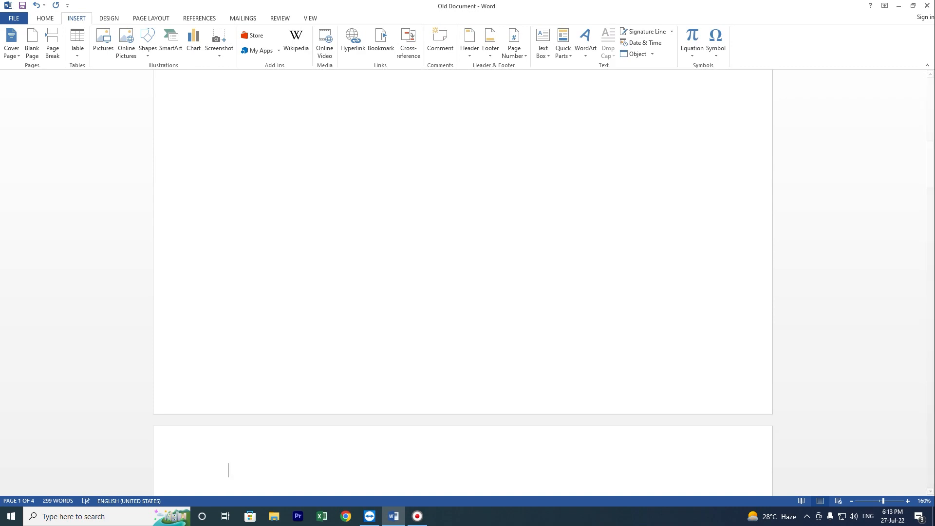
scroll(440, 325, "down", 5)
scroll(422, 287, "up", 5)
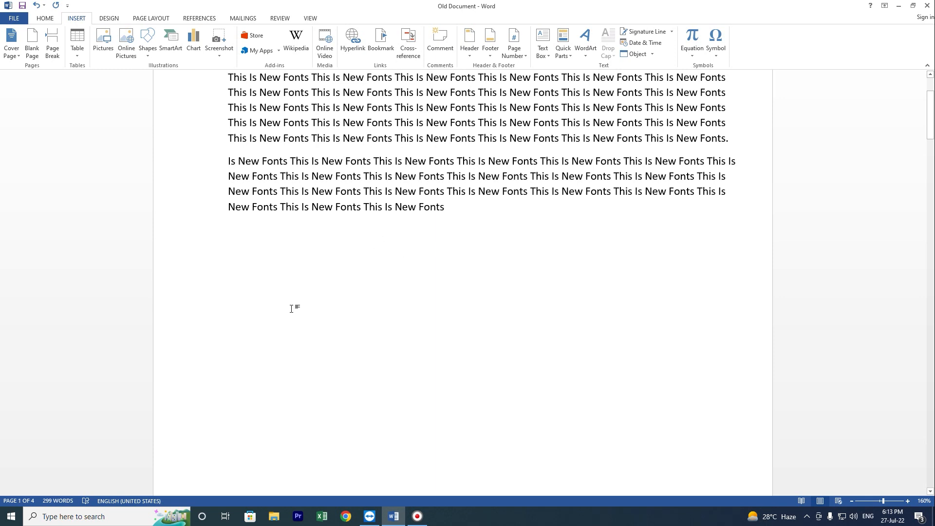
scroll(469, 341, "down", 3)
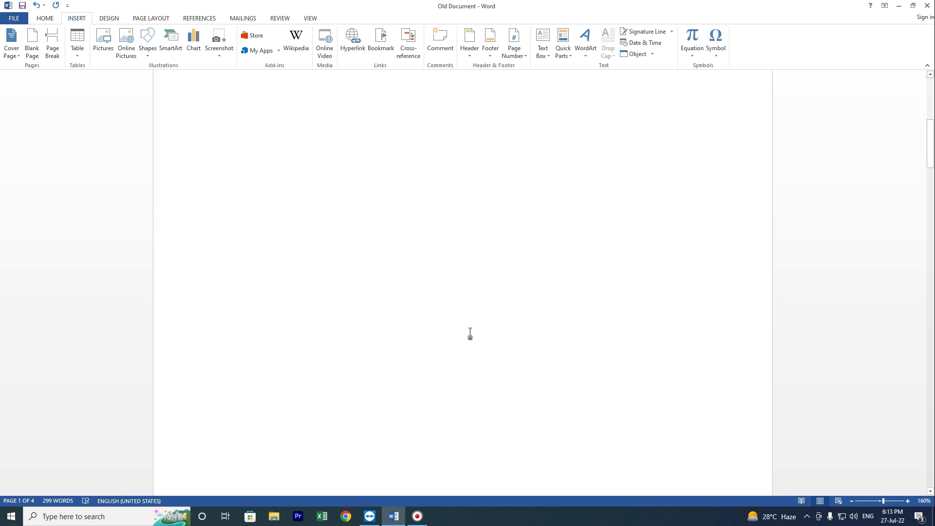
scroll(469, 331, "down", 2)
scroll(469, 331, "up", 2)
scroll(469, 328, "down", 5)
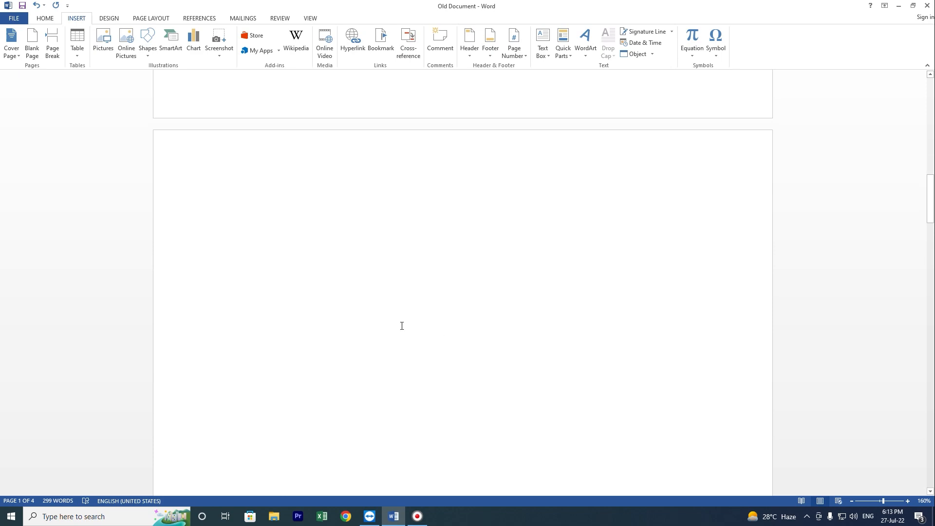
scroll(389, 302, "up", 3)
left_click(265, 381)
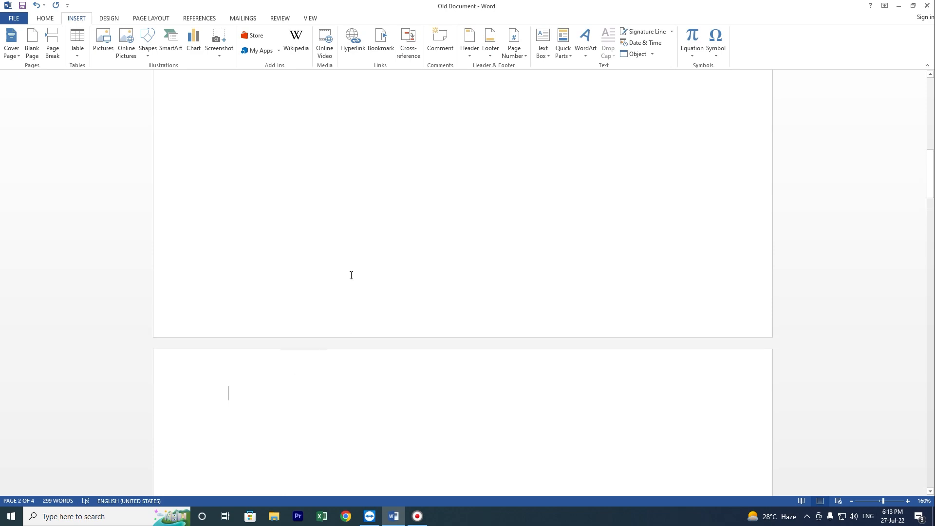
scroll(351, 276, "up", 8)
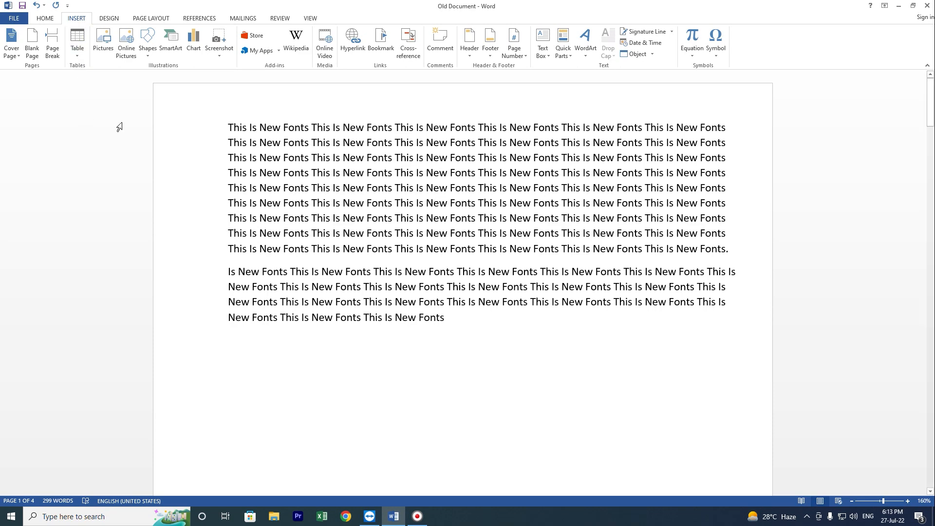
scroll(241, 231, "down", 8)
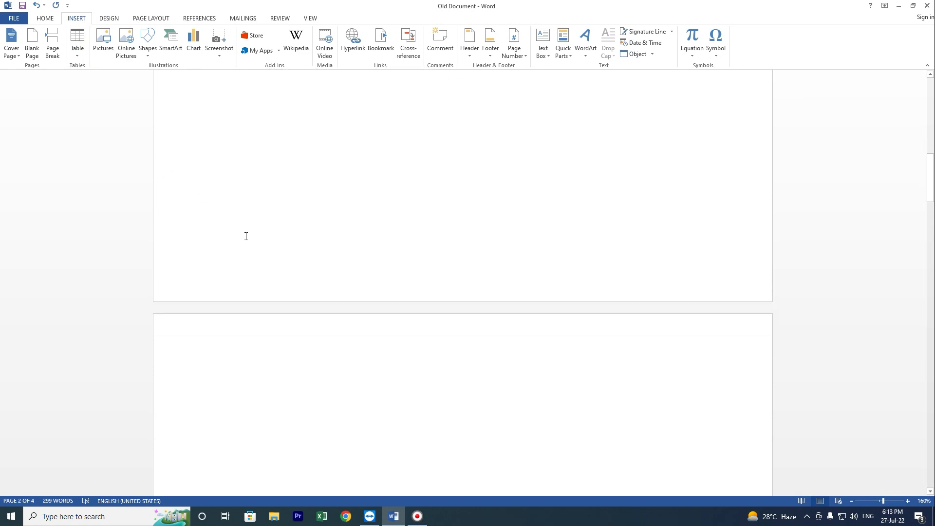
Delete the entire document content and undo the deletion
scroll(281, 226, "up", 5)
key("ctrl+a")
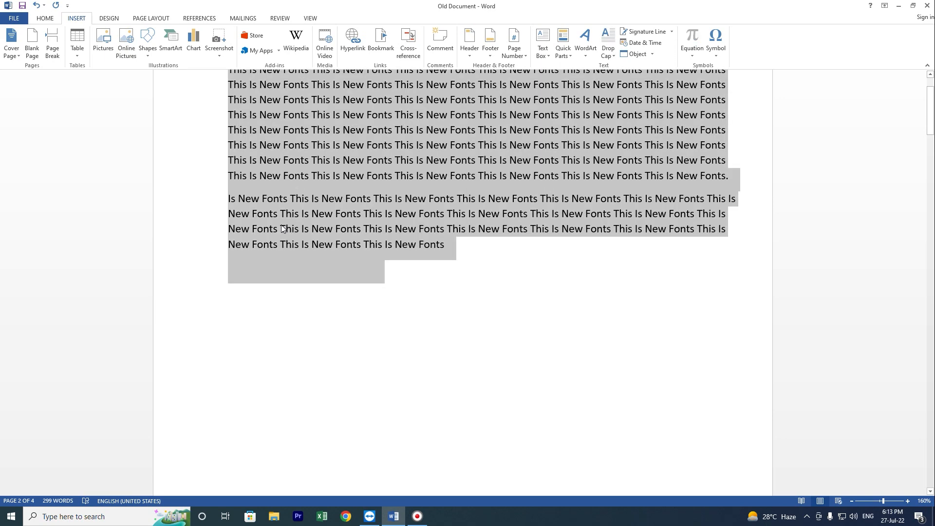
key("Delete")
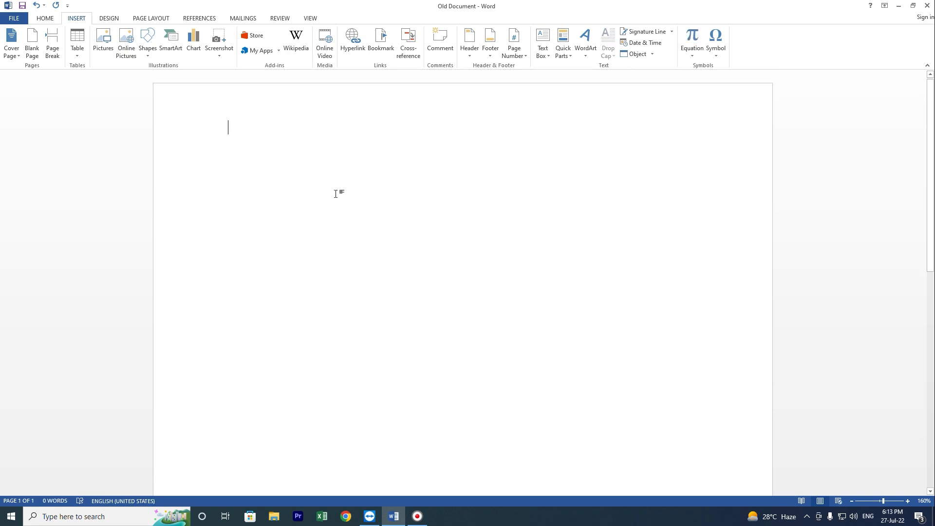
key("ctrl+z")
left_click(335, 195)
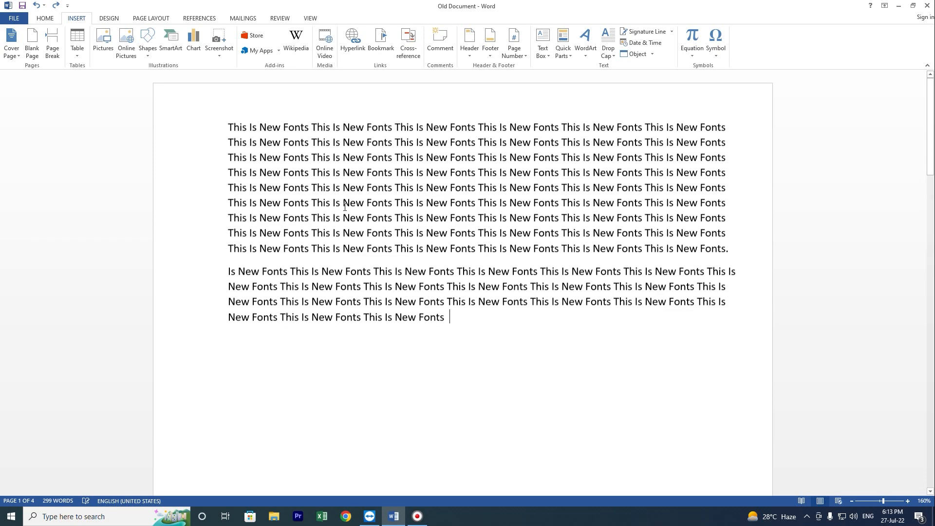
Add several page breaks in a row at the end of the document
key("ctrl+End")
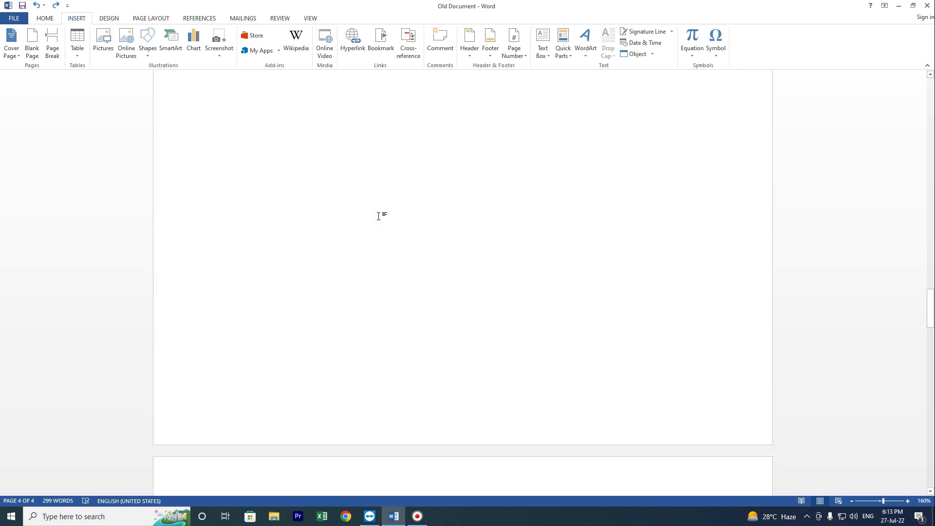
key("ctrl+Return")
key("ctrl+Return")
key("ctrl+Return")
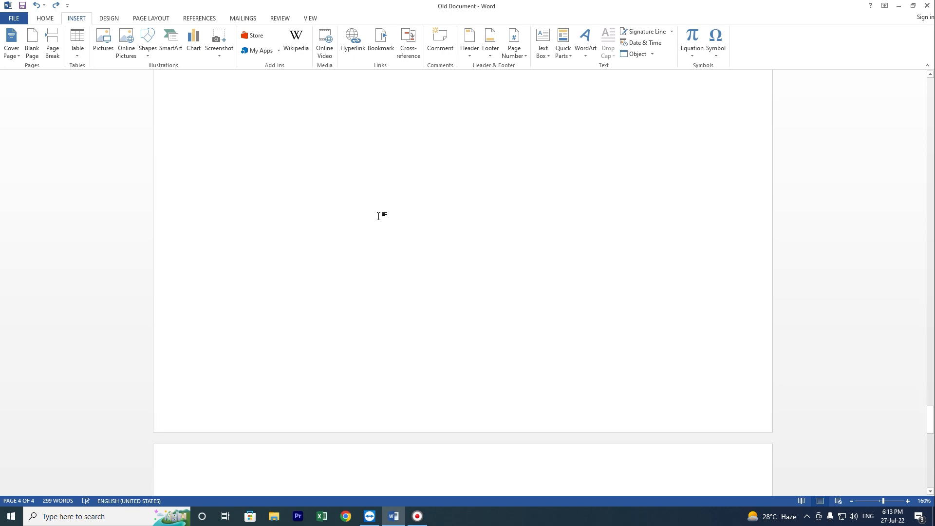
Undo the page breaks and earlier edits back to the version with the repeated "This Is New Font2" text
key("ctrl+z")
key("ctrl+z")
key("ctrl+z")
key("ctrl+z")
key("ctrl+z")
key("ctrl+z")
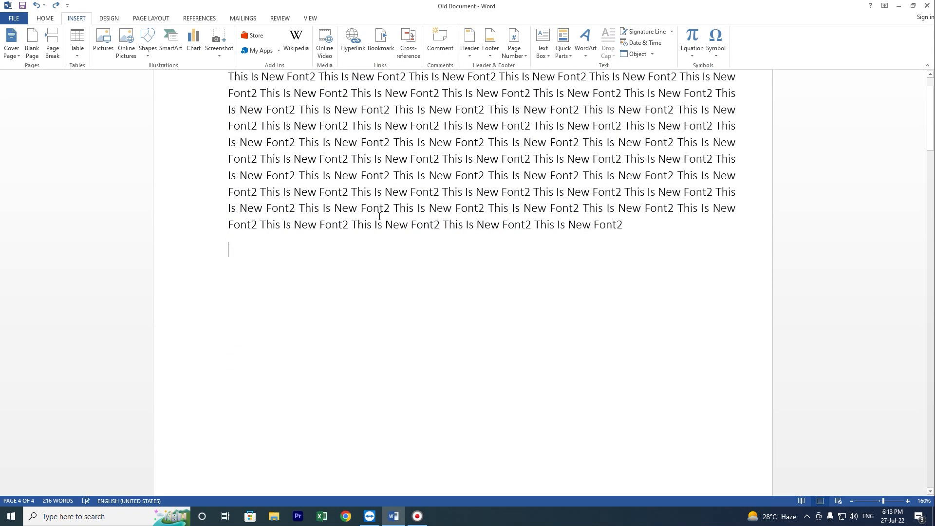
scroll(379, 216, "up", 1)
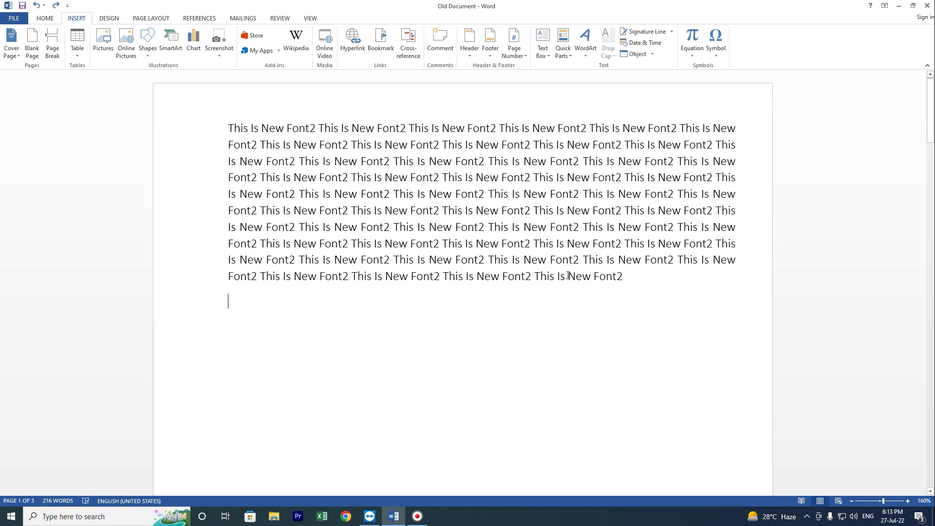
Delete the blank paragraphs and page breaks after the repeated text to remove the empty pages
left_click(656, 291)
scroll(401, 277, "down", 9)
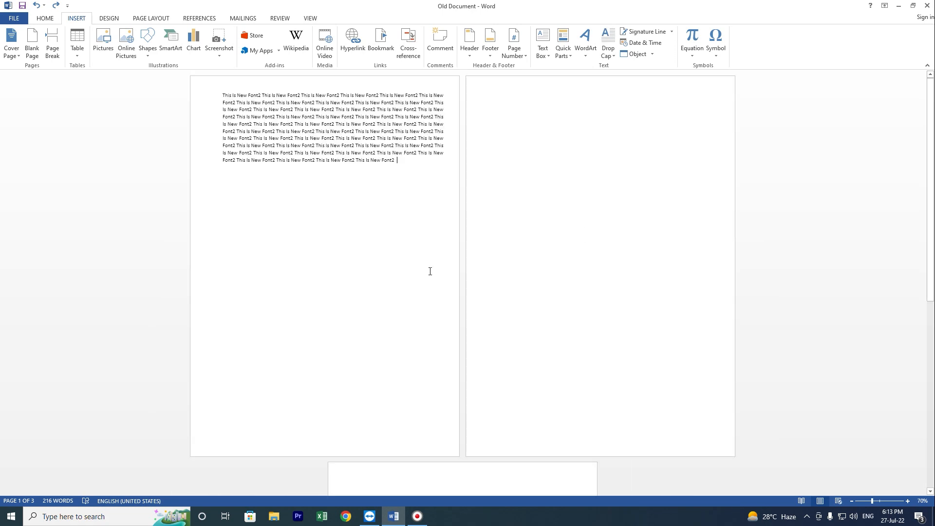
left_click_drag(402, 166, 698, 412)
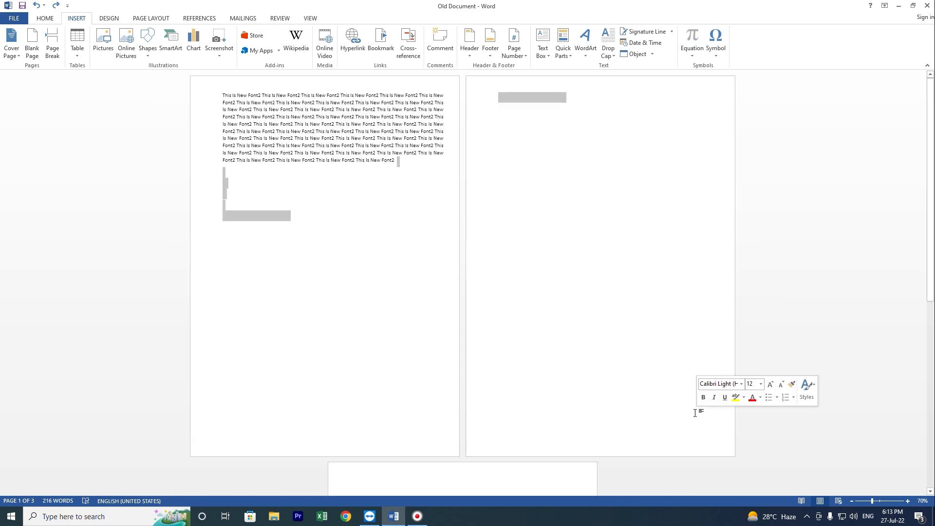
key("Delete")
scroll(459, 276, "up", 9)
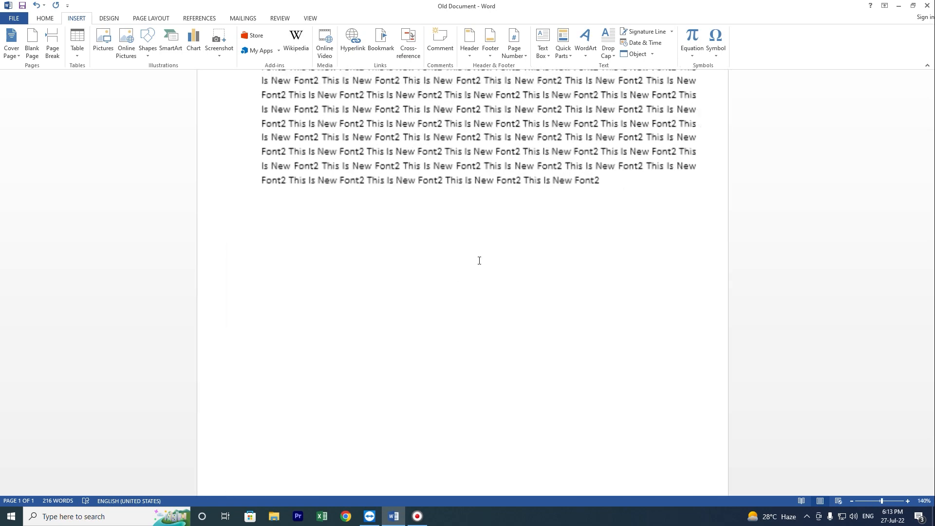
Insert a table with 10 columns and 8 rows below the paragraph
left_click(425, 333)
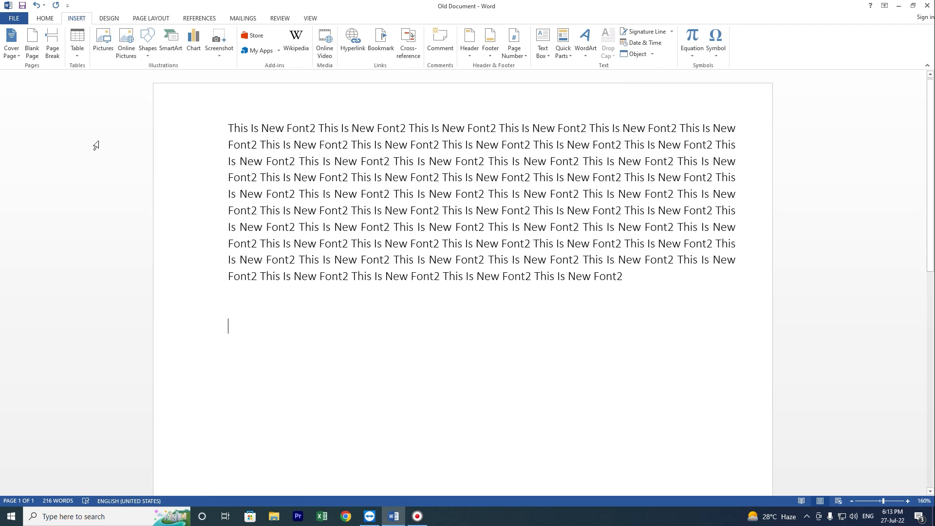
left_click(80, 45)
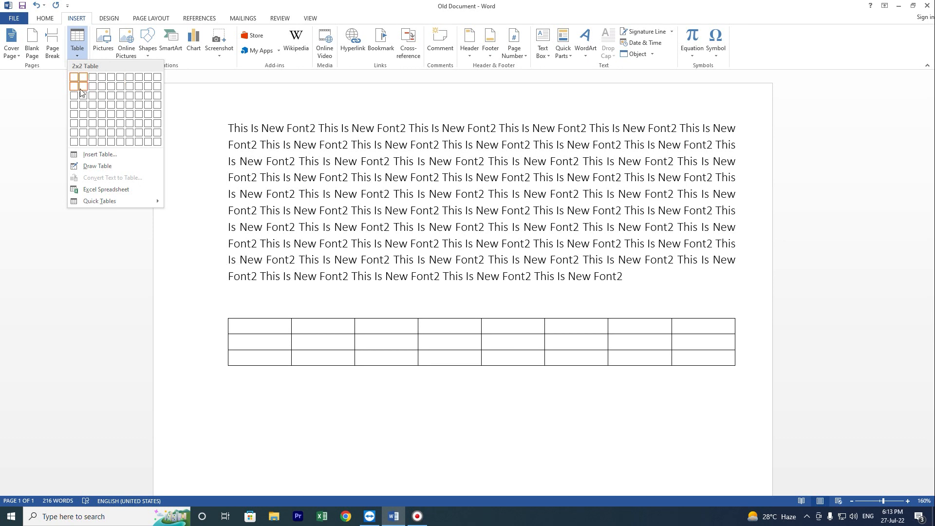
left_click(157, 142)
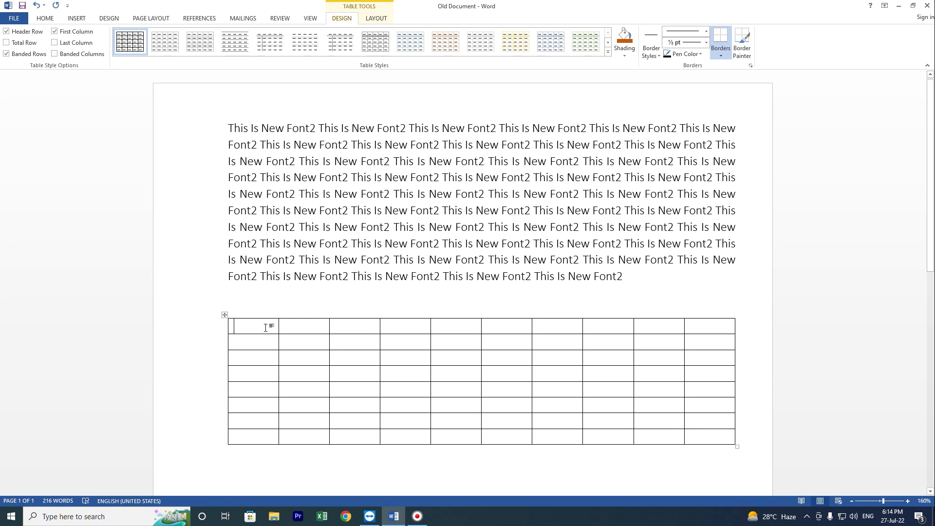
Insert a new row below the table's second row
left_click(212, 347)
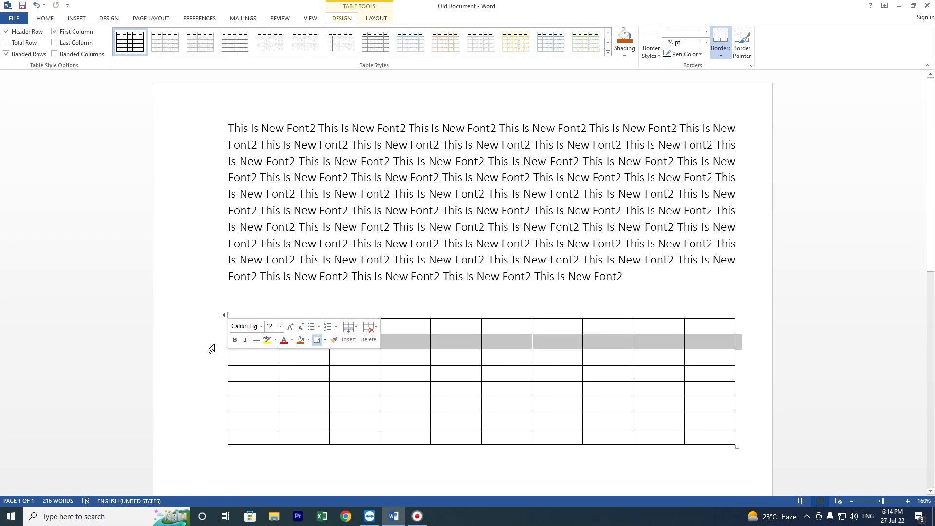
right_click(398, 342)
mouse_move(443, 400)
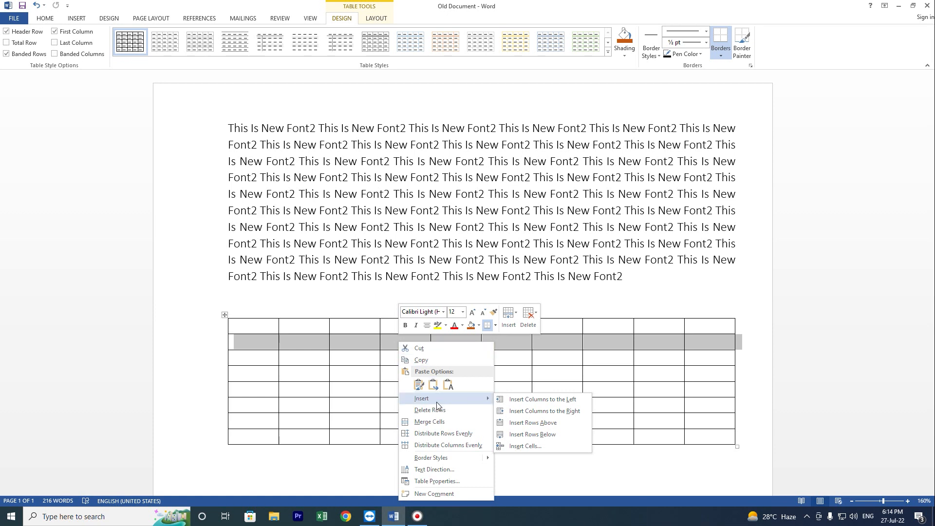
left_click(529, 436)
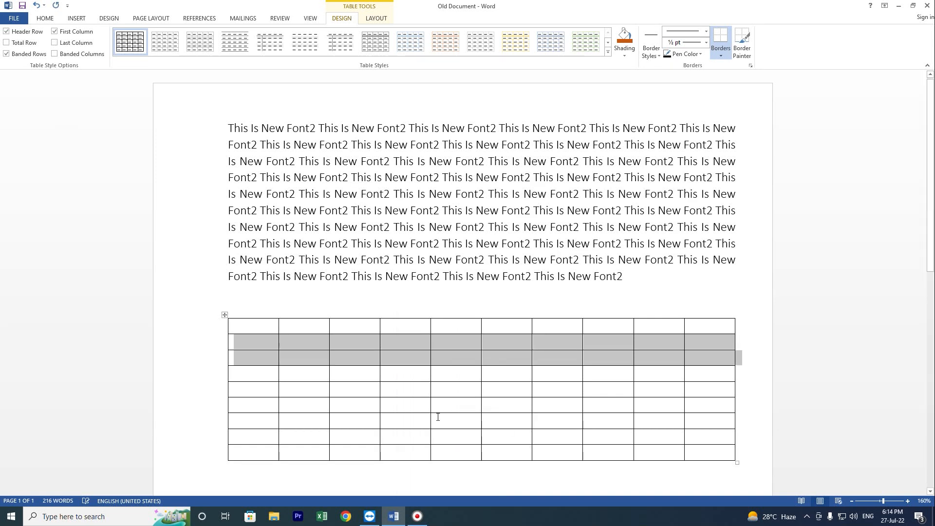
Insert a new column to the right of the table's third column
left_click(275, 365)
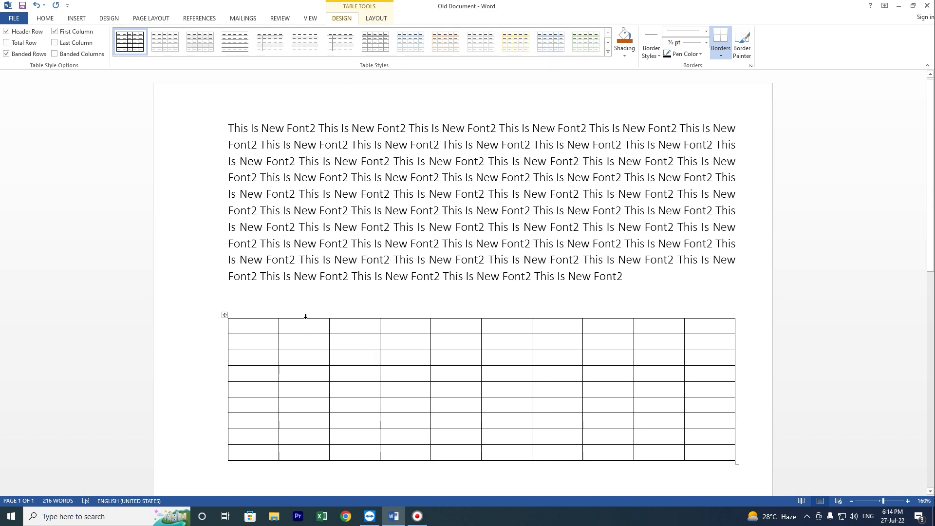
left_click(351, 317)
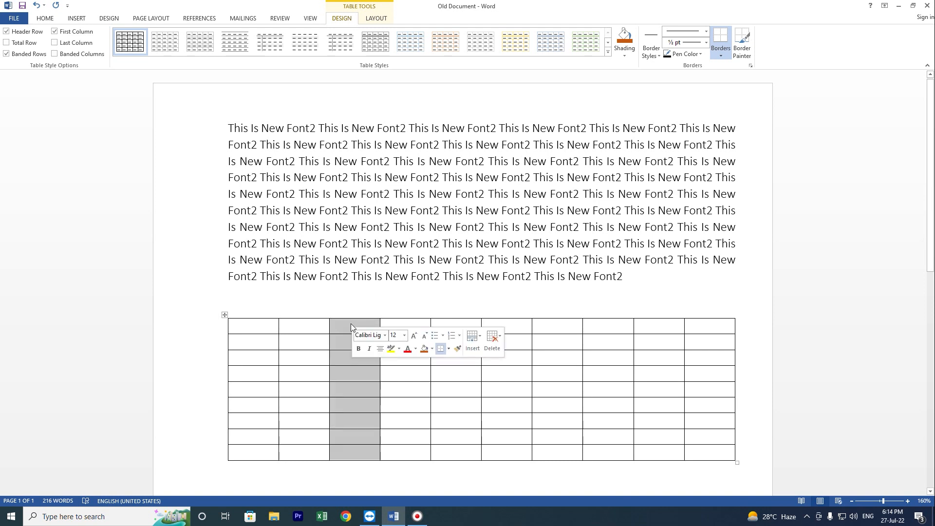
right_click(351, 325)
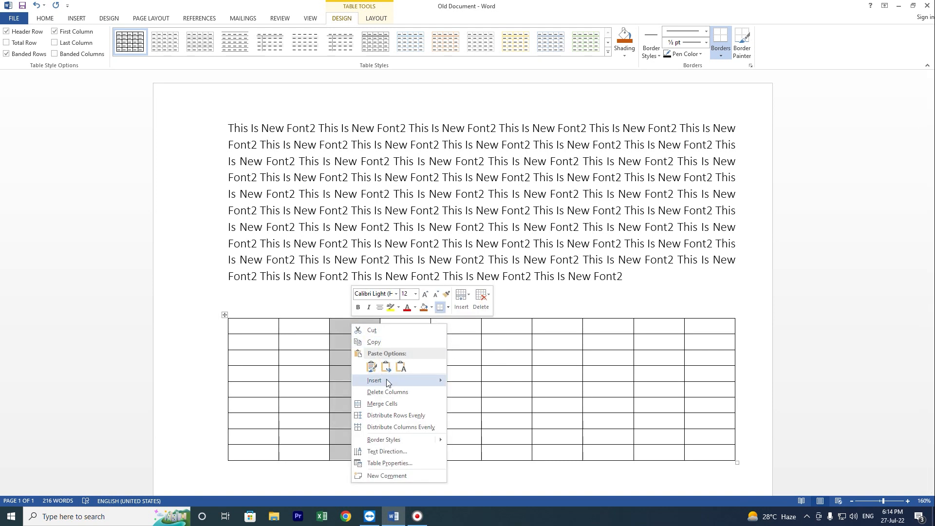
mouse_move(387, 383)
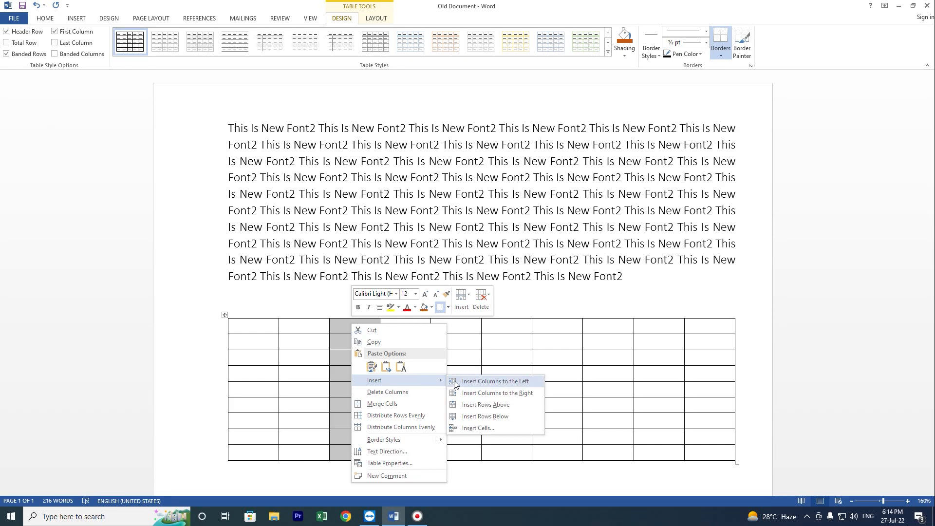
left_click(516, 395)
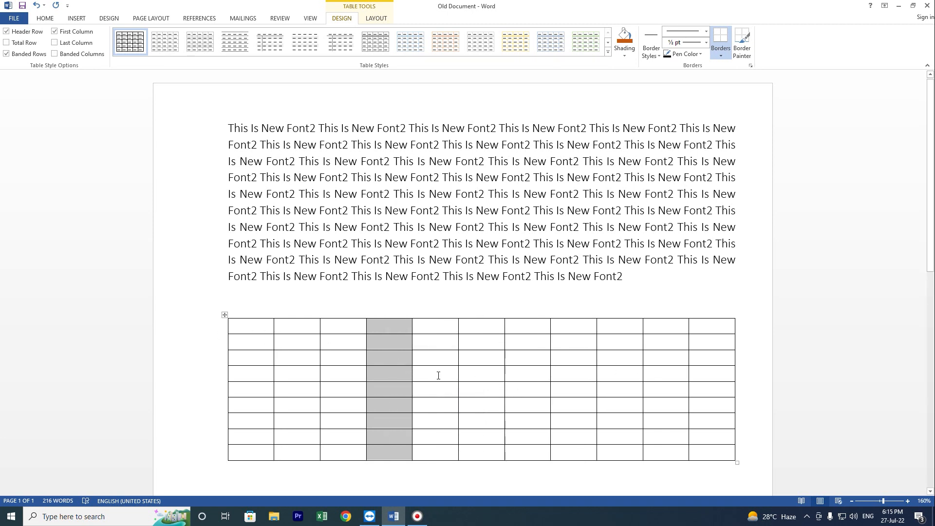
left_click(340, 373)
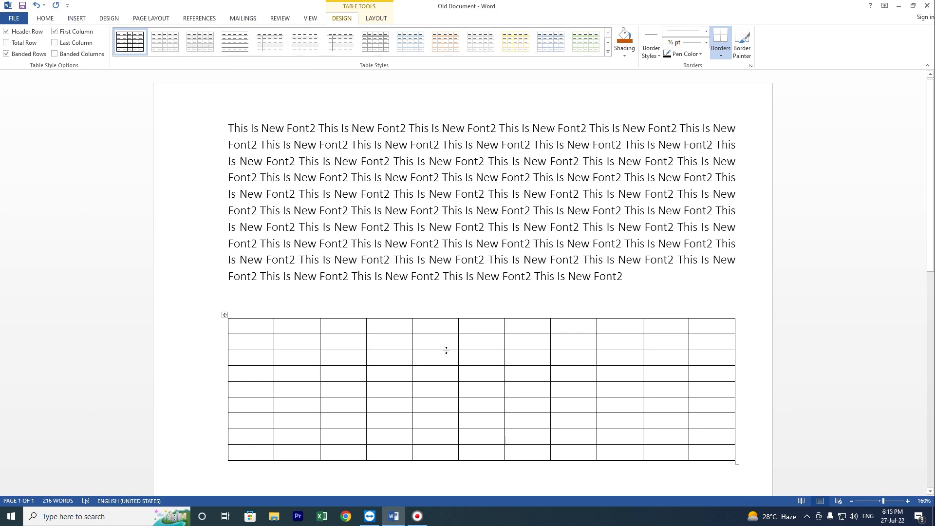
Toggle the table's Total Row and Last Column style options on and off again
left_click(419, 226)
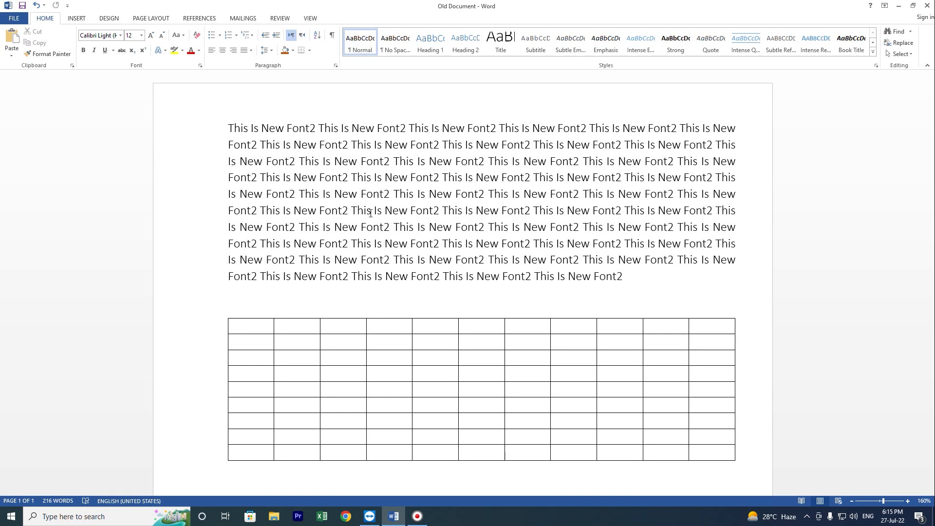
left_click(382, 354)
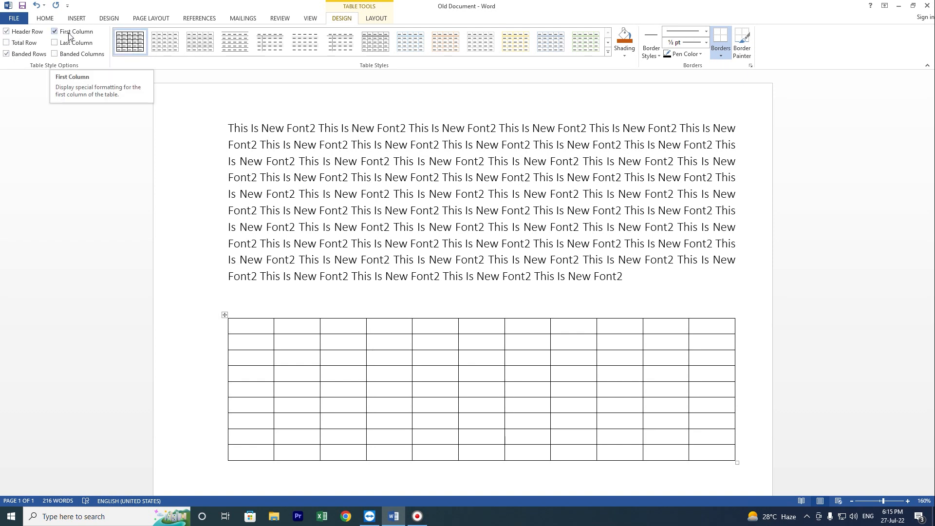
left_click(6, 42)
left_click(6, 43)
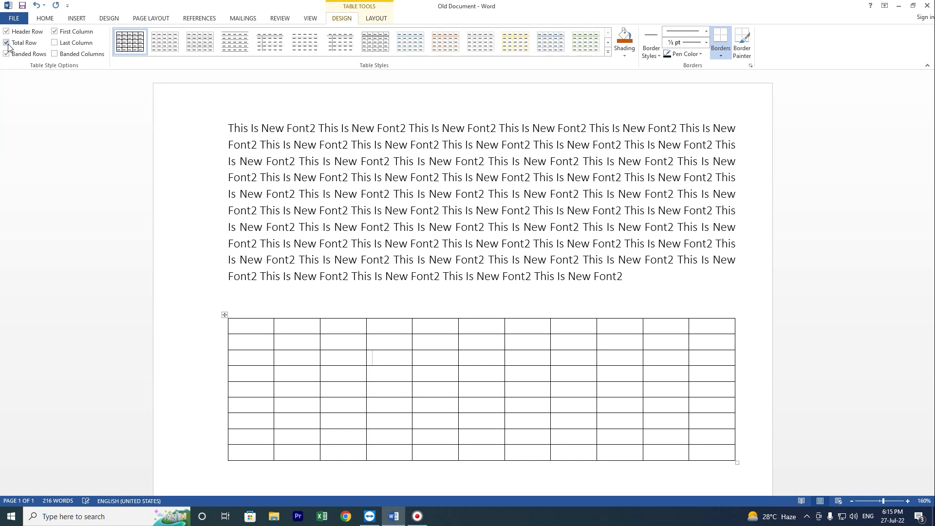
left_click(8, 45)
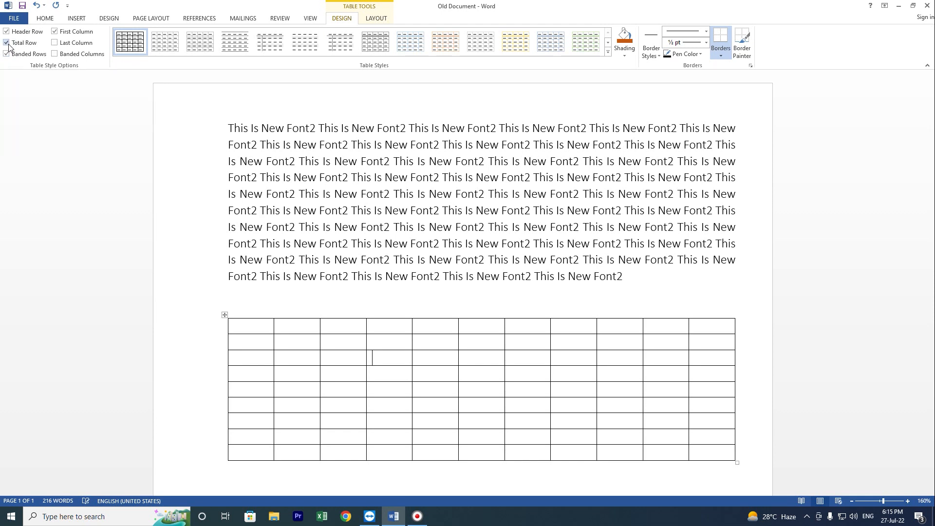
left_click(53, 44)
left_click(53, 43)
left_click(53, 44)
Try different table styles and apply the grid style with a solid green header and light green banded rows
left_click(175, 56)
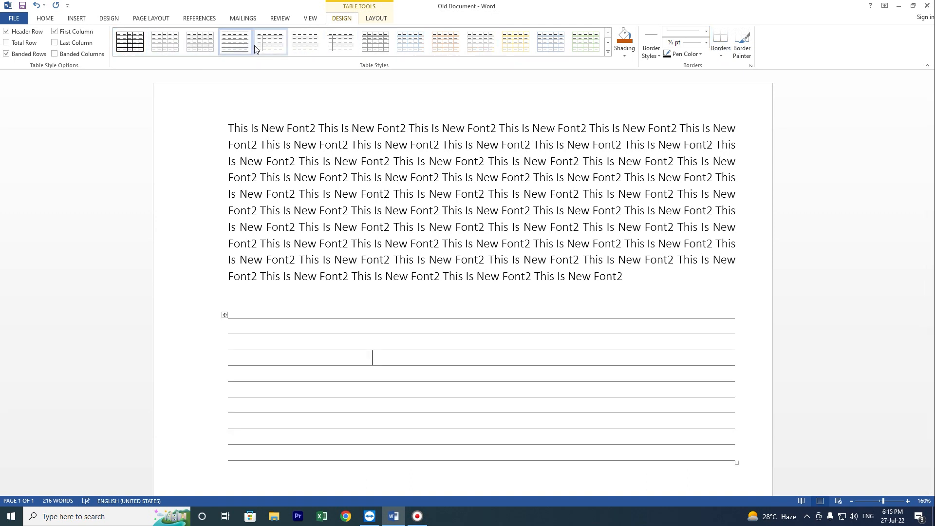
left_click(375, 42)
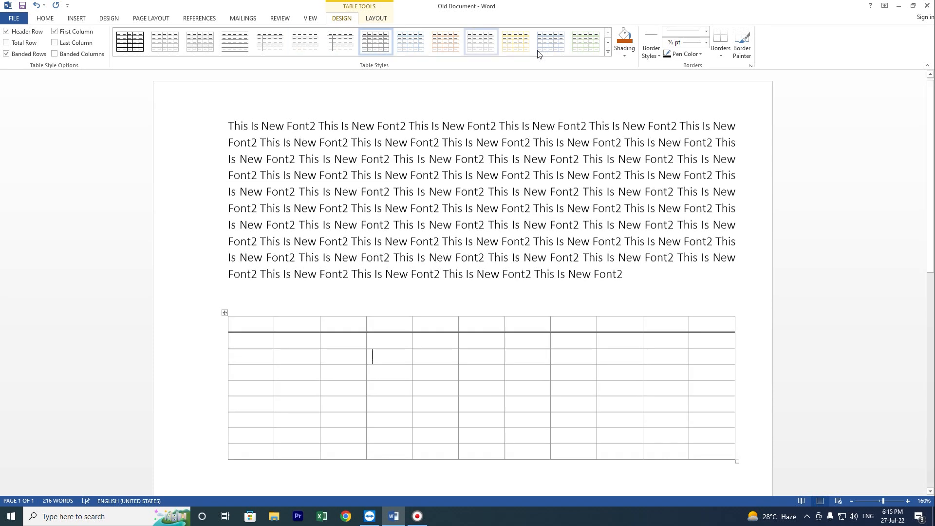
left_click(608, 53)
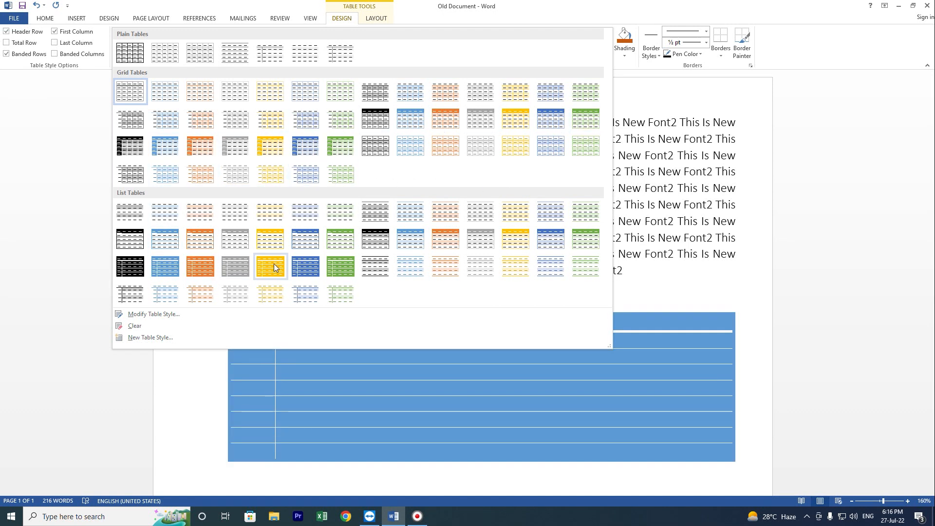
left_click(587, 122)
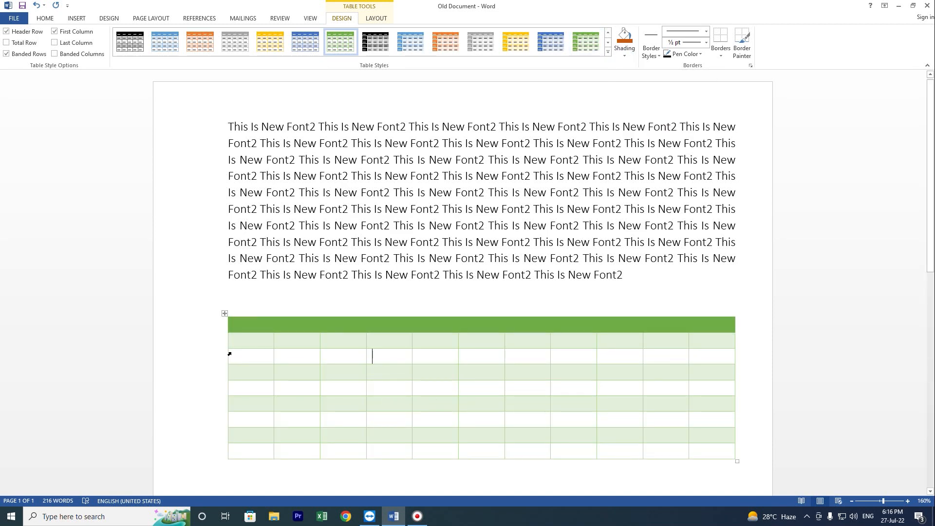
Apply dark orange shading to a single cell in the table's third row and to that entire row
left_click(376, 358)
left_click(625, 38)
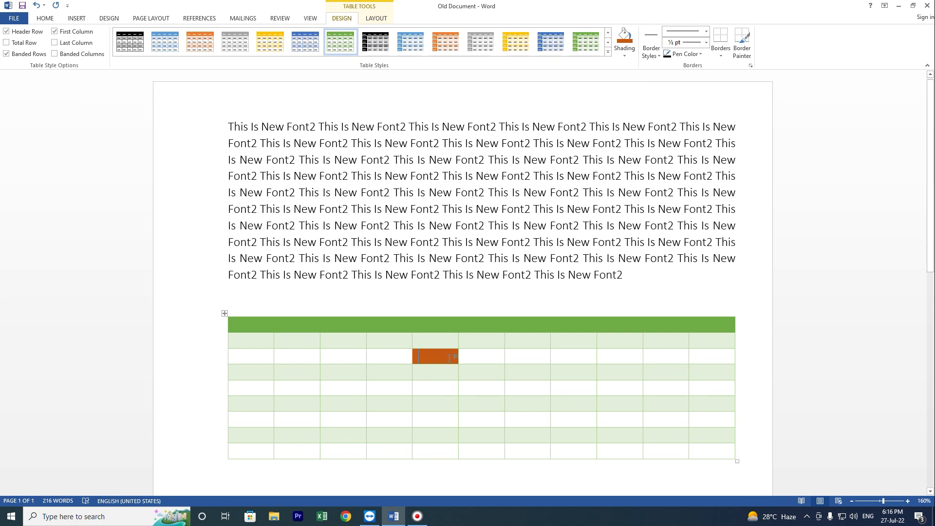
left_click_drag(235, 356, 710, 355)
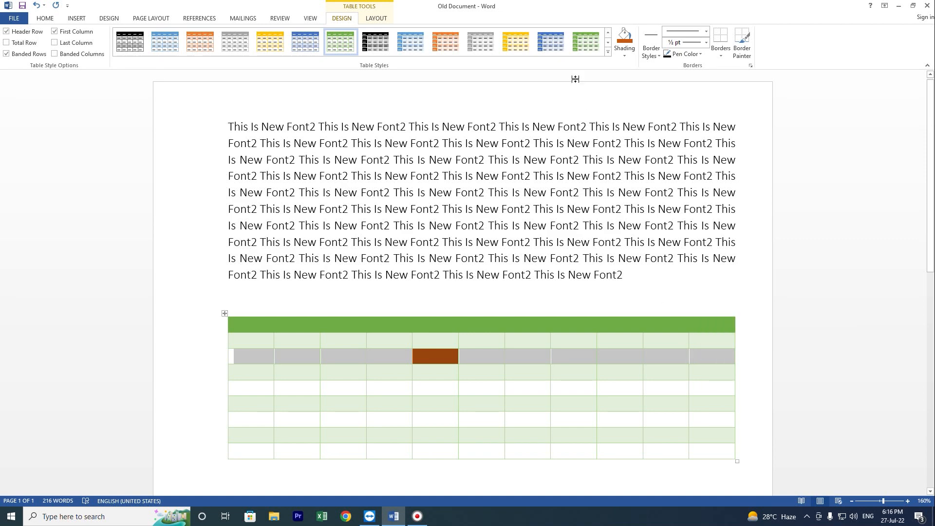
left_click(624, 38)
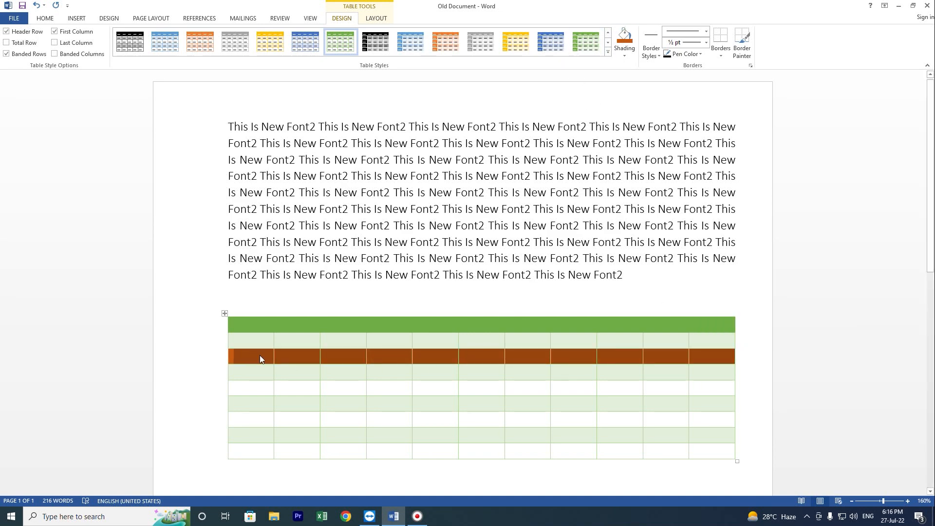
Apply dark orange shading to the table's entire third column
left_click_drag(346, 323, 359, 448)
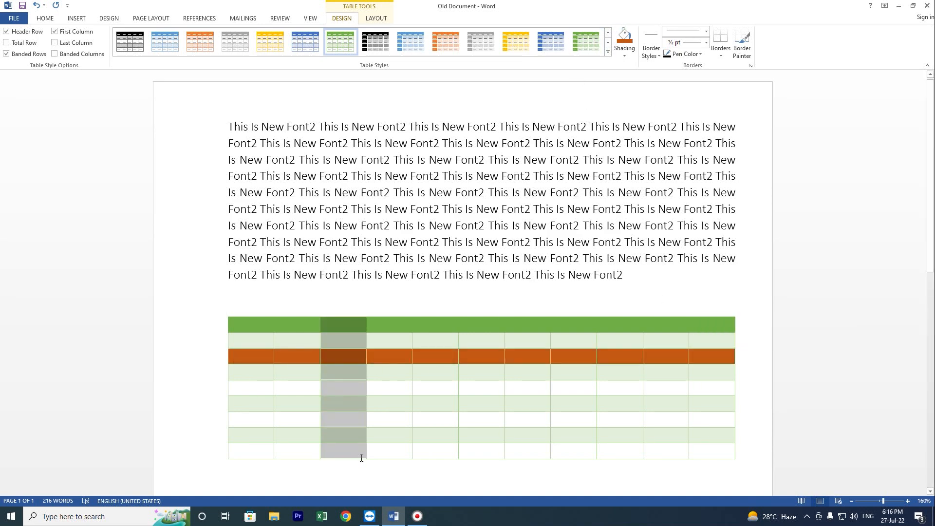
left_click(617, 44)
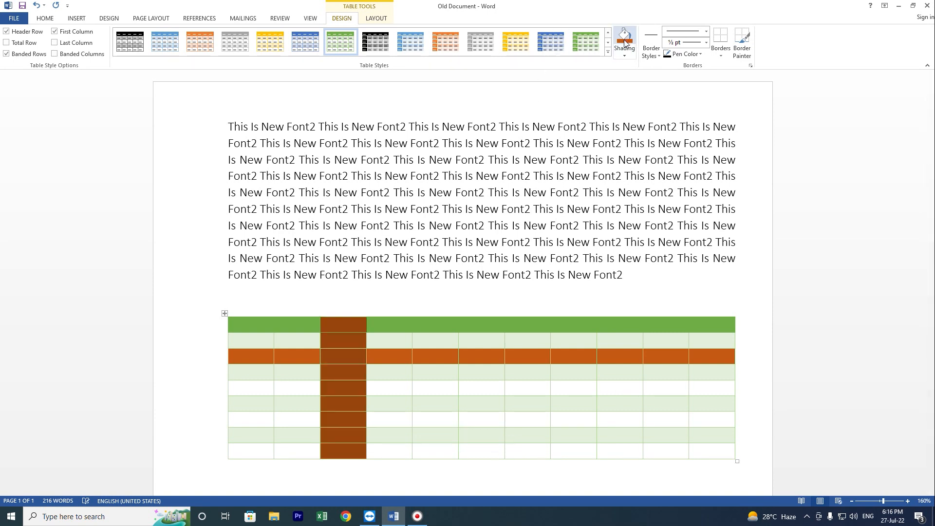
left_click(446, 383)
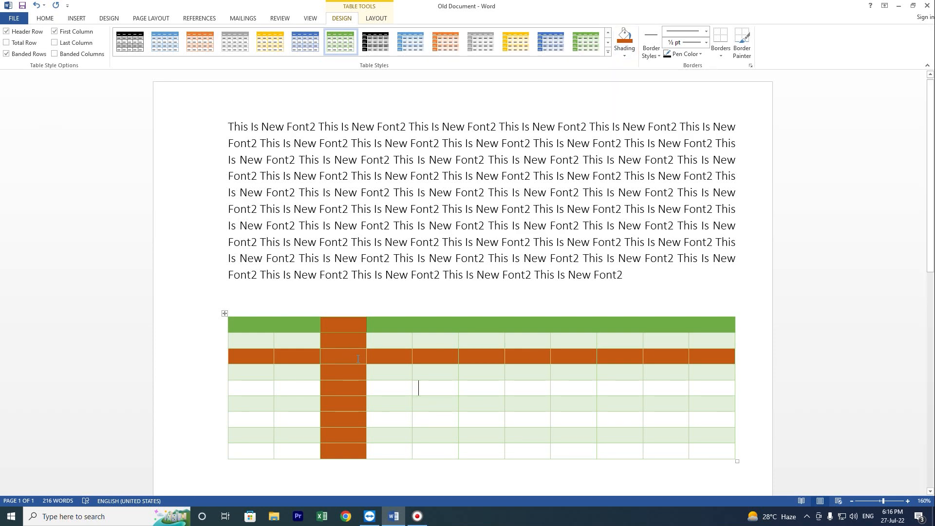
View the options for selecting a cell, column, row or table, and select all rows of the table manually
left_click(381, 20)
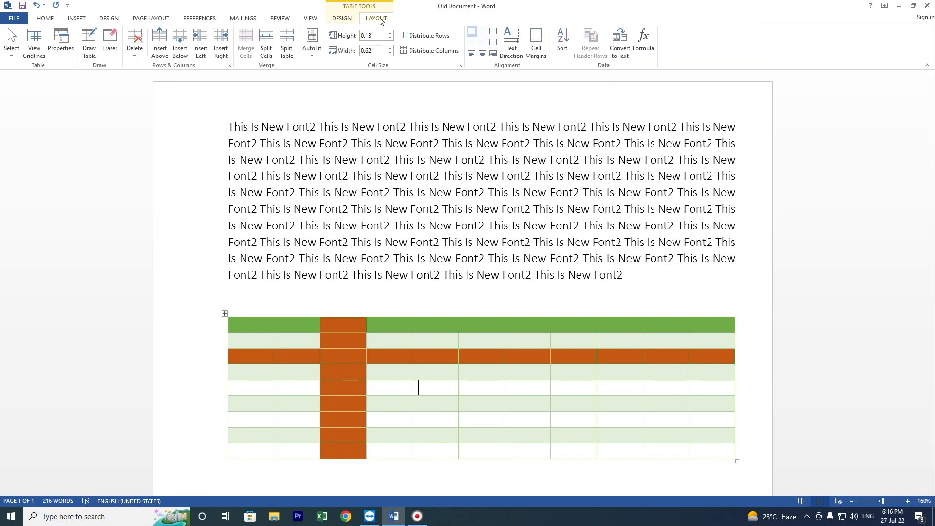
left_click(14, 59)
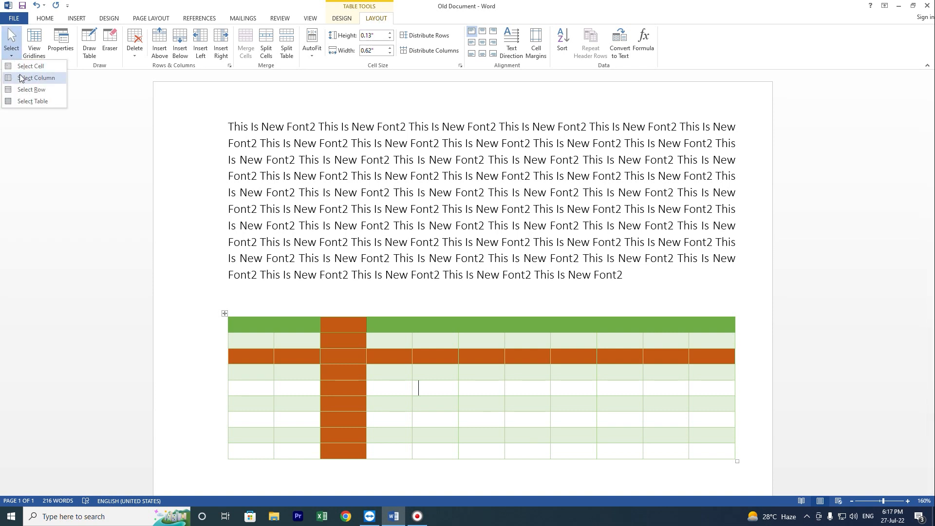
left_click(68, 143)
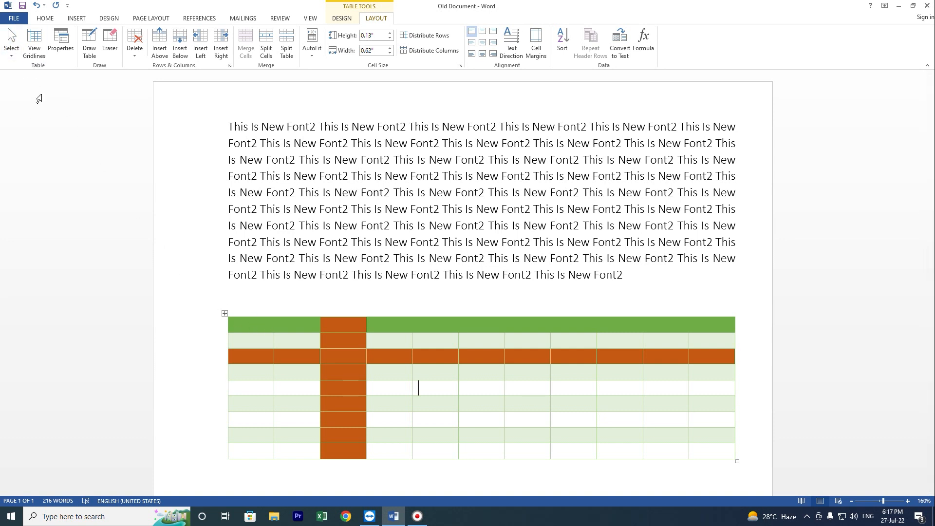
left_click_drag(218, 329, 672, 448)
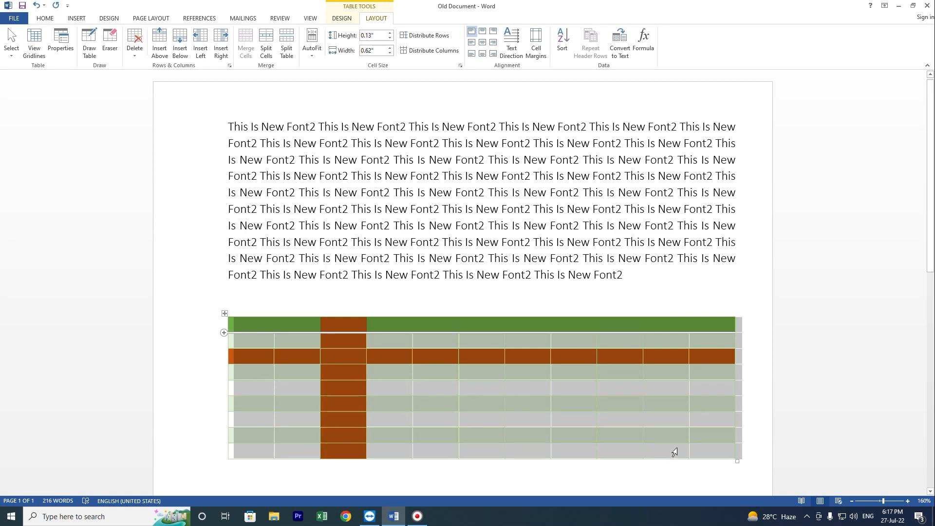
Turn on the display of gridlines for the table
left_click(603, 415)
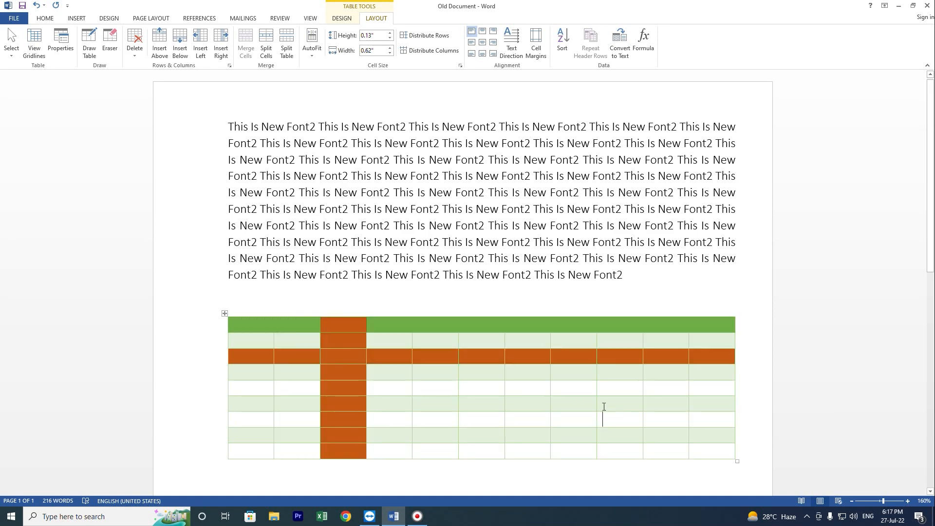
left_click(34, 48)
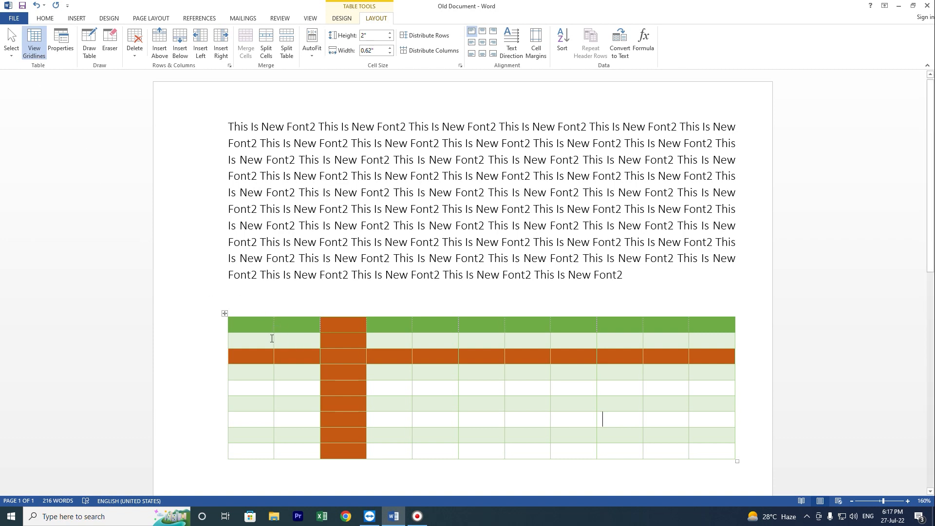
Toggle the gridline display off and on to compare the header row, leaving the table gridlines hidden
left_click(34, 48)
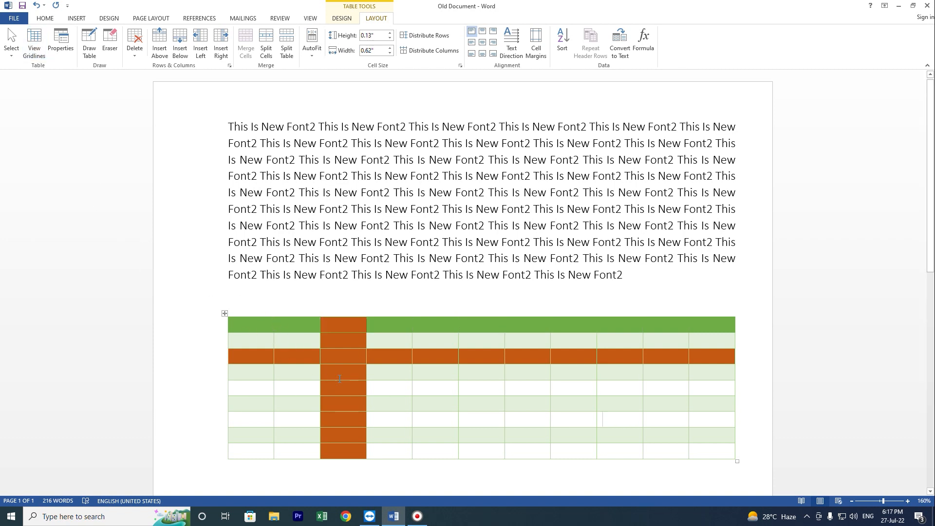
left_click_drag(390, 322, 685, 337)
left_click(686, 336)
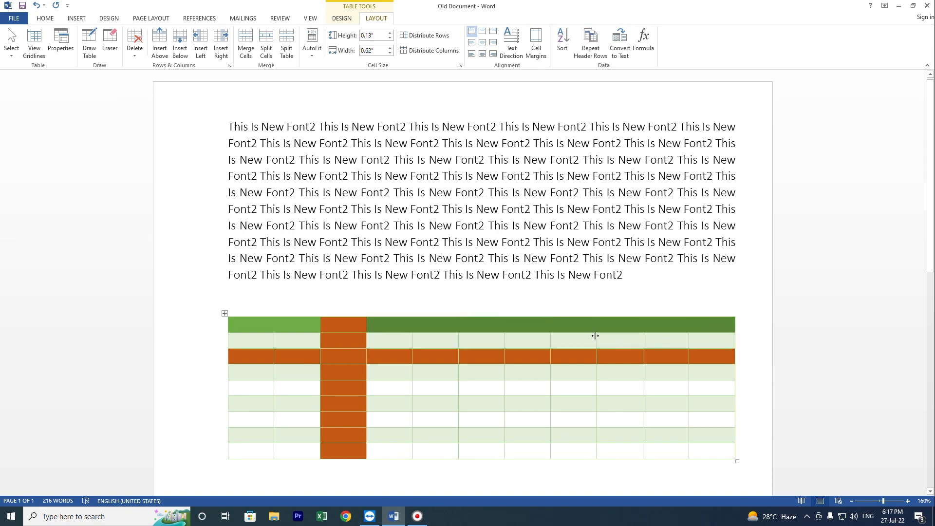
left_click(405, 325)
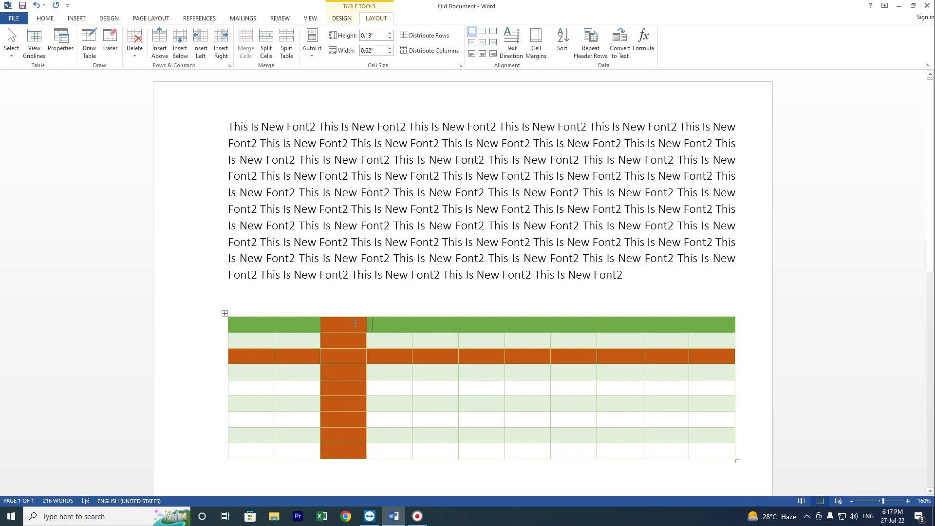
left_click(34, 43)
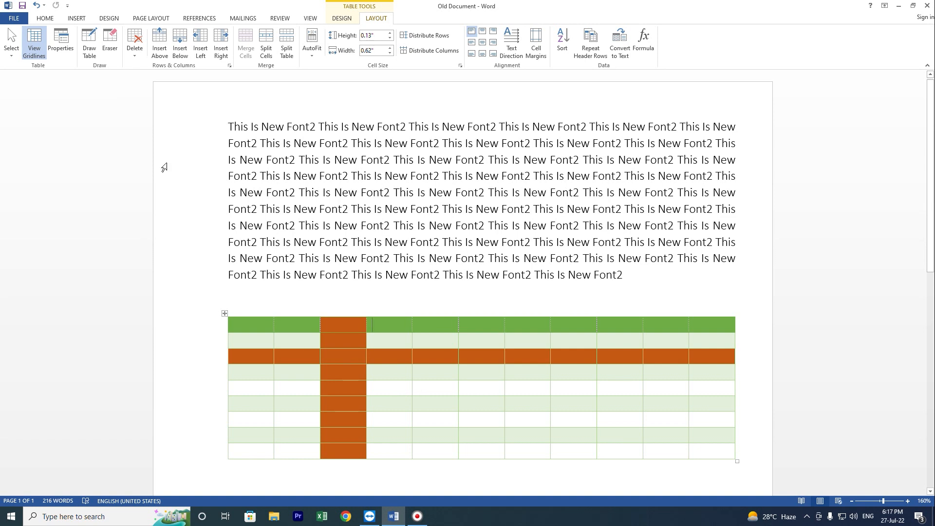
left_click(38, 46)
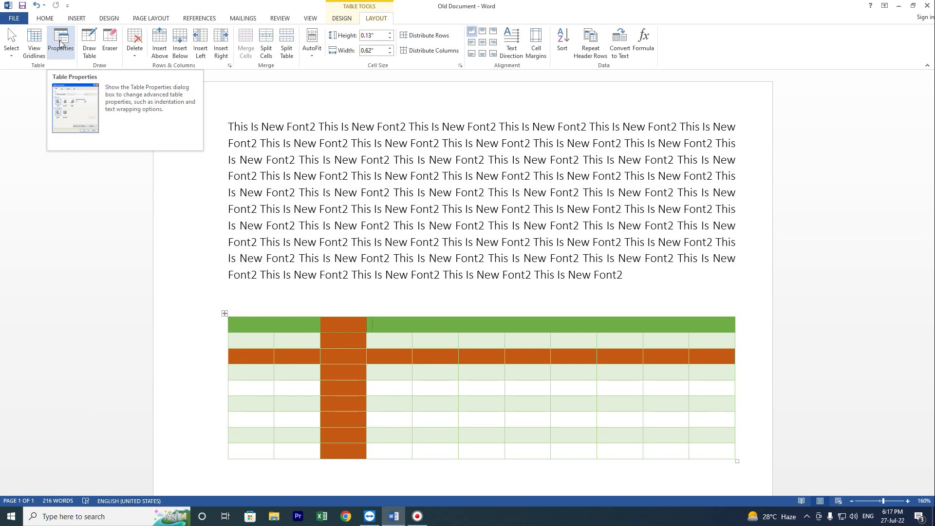
View the Table Properties dialog and close it
left_click(61, 44)
left_click(560, 345)
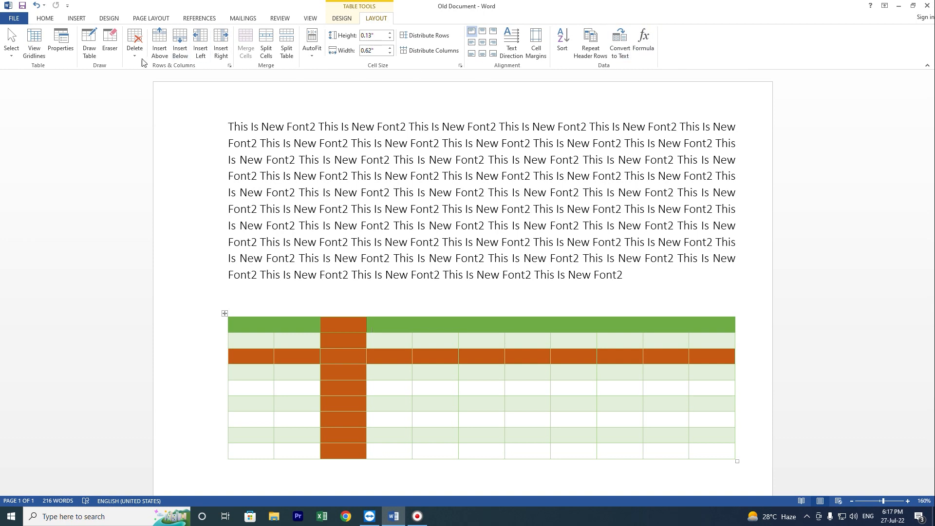
Draw two single-cell tables below the green table, one about 0.84" high and one about 0.7" high by 1.09" wide
left_click(90, 61)
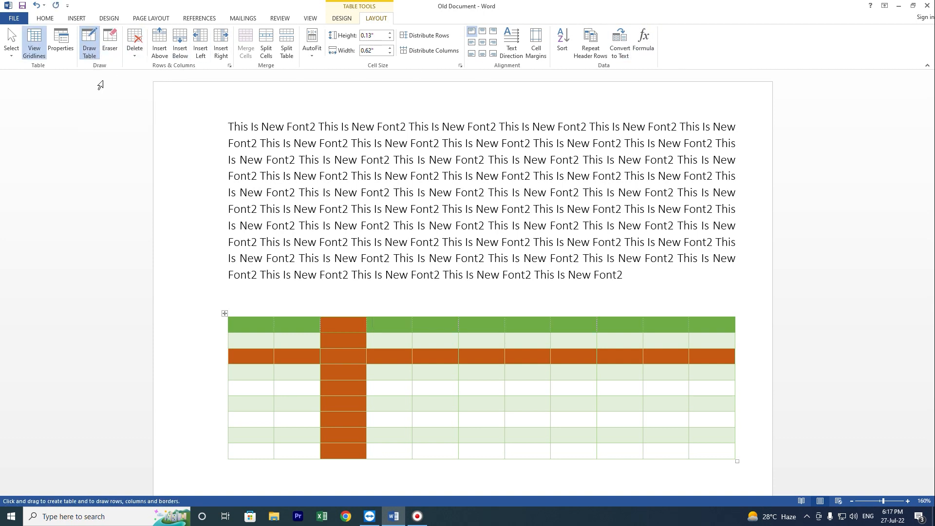
scroll(317, 277, "down", 3)
mouse_move(340, 324)
left_mouse_down()
mouse_move(420, 367)
mouse_move(480, 382)
left_mouse_up()
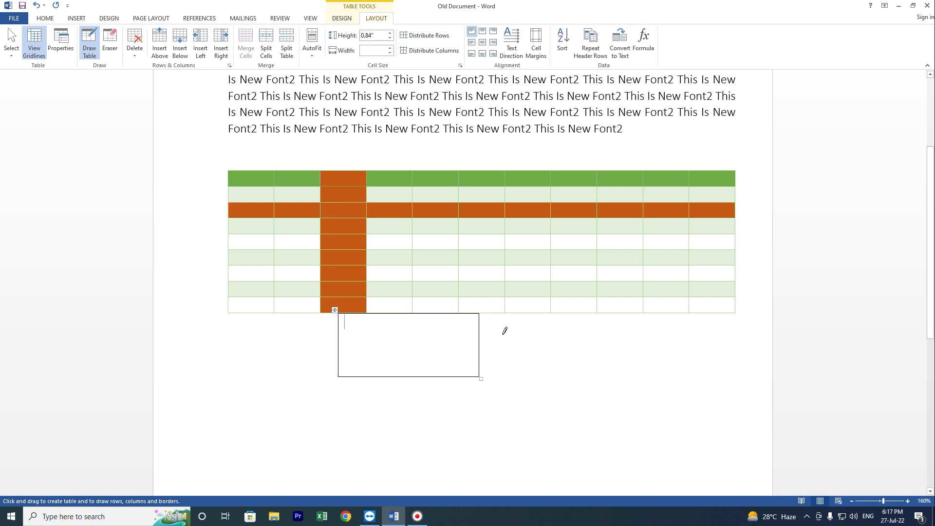
left_click_drag(487, 323, 568, 375)
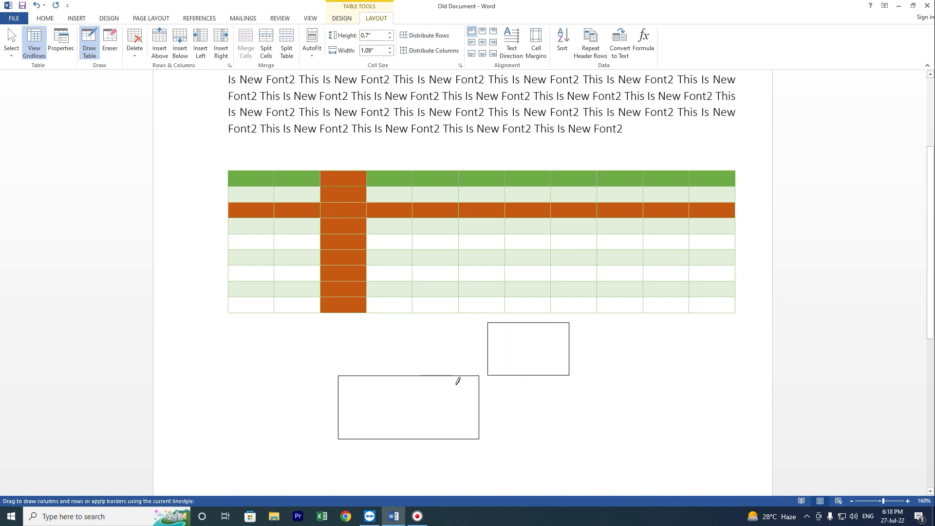
Draw dividing lines to split the smaller drawn table into two rows and the larger one into a 2 × 2 grid
mouse_move(531, 319)
left_mouse_down()
mouse_move(527, 369)
mouse_move(553, 344)
mouse_move(581, 346)
left_mouse_up()
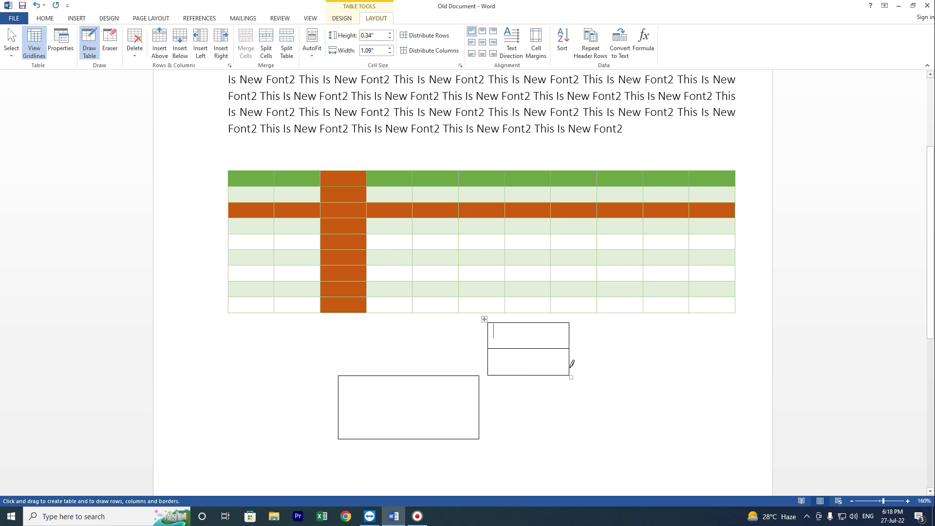
left_click_drag(406, 375, 408, 436)
left_click_drag(339, 403, 474, 404)
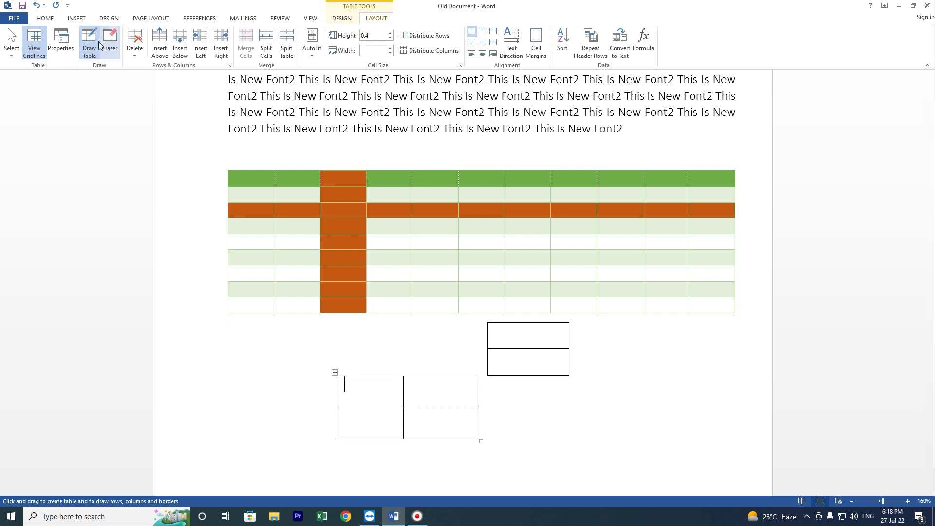
View the table insertion options, turn off Draw Table mode and return to the table layout tools
left_click(76, 19)
left_click(78, 42)
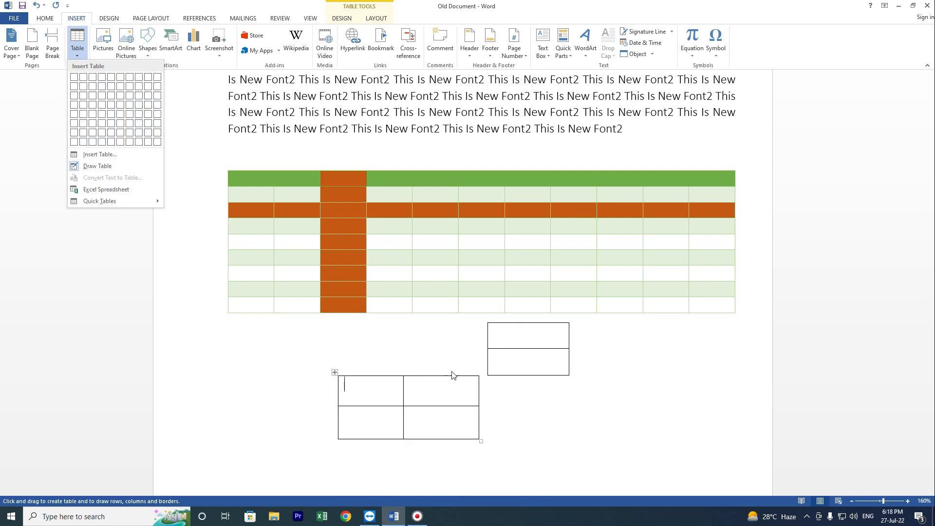
left_click(114, 168)
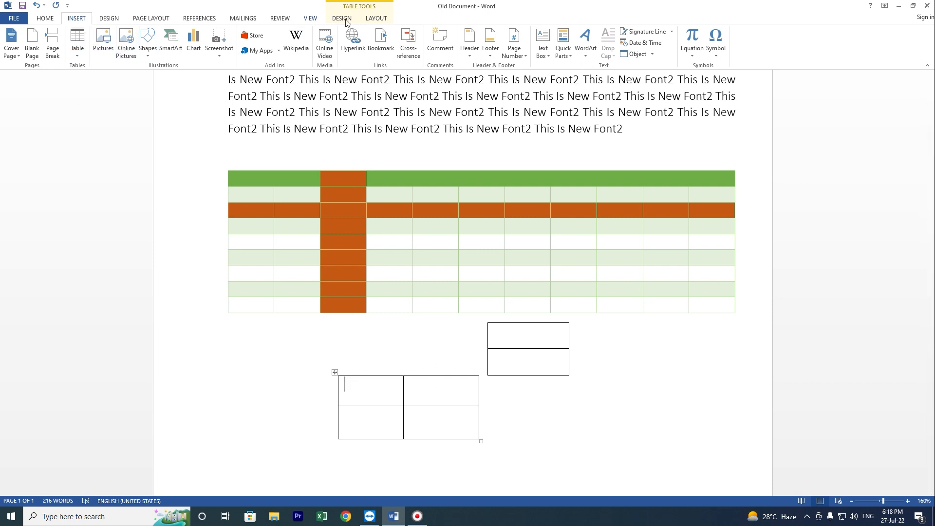
left_click(373, 19)
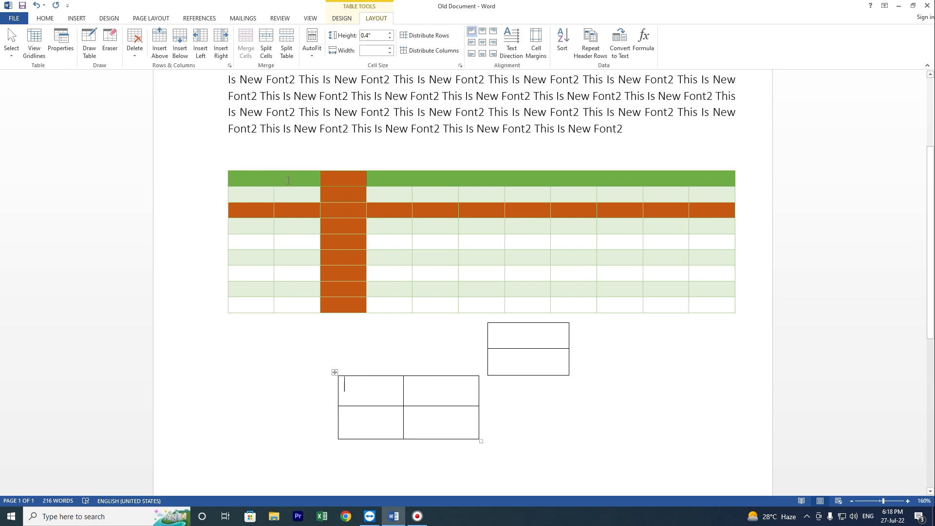
Erase the borders between row 4's first two cells, row 5's eighth and ninth cells, and rows 7 and 8 in the ninth column
left_click(105, 49)
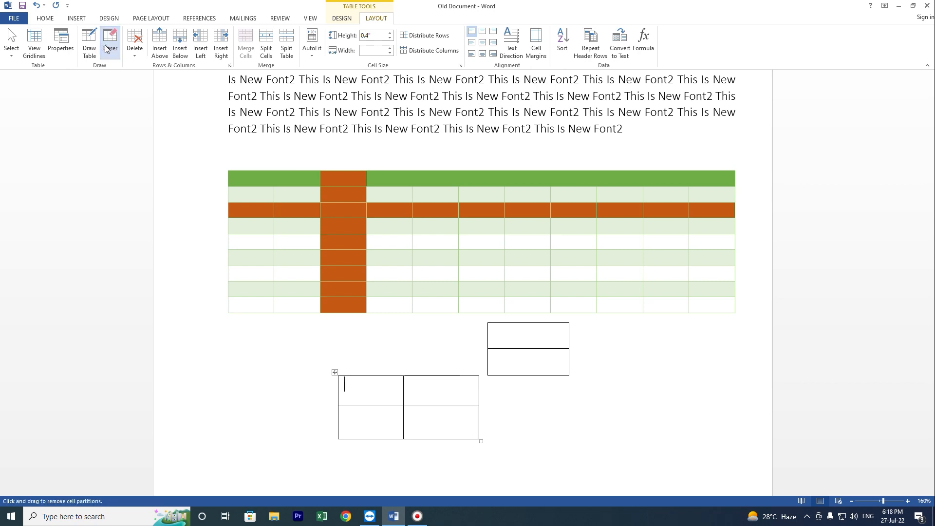
left_click(275, 223)
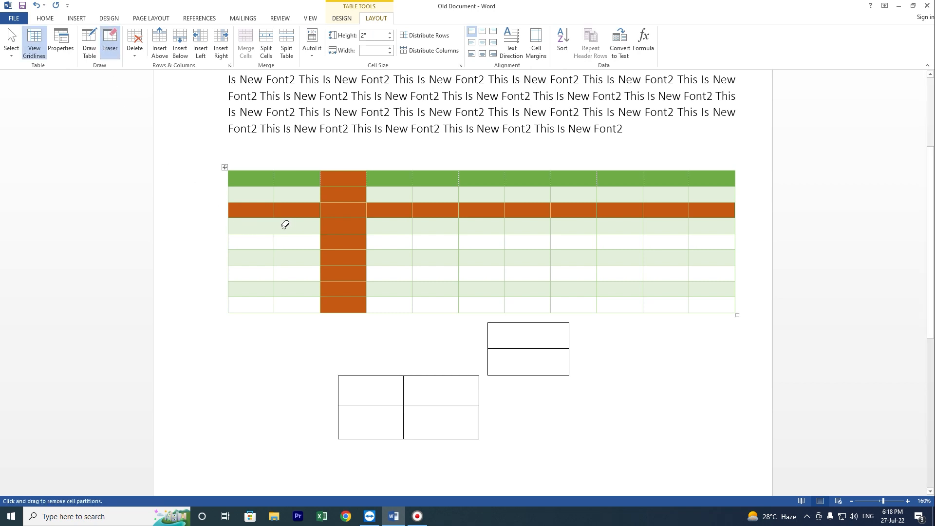
left_click_drag(269, 223, 289, 224)
left_click(595, 240)
left_click(622, 280)
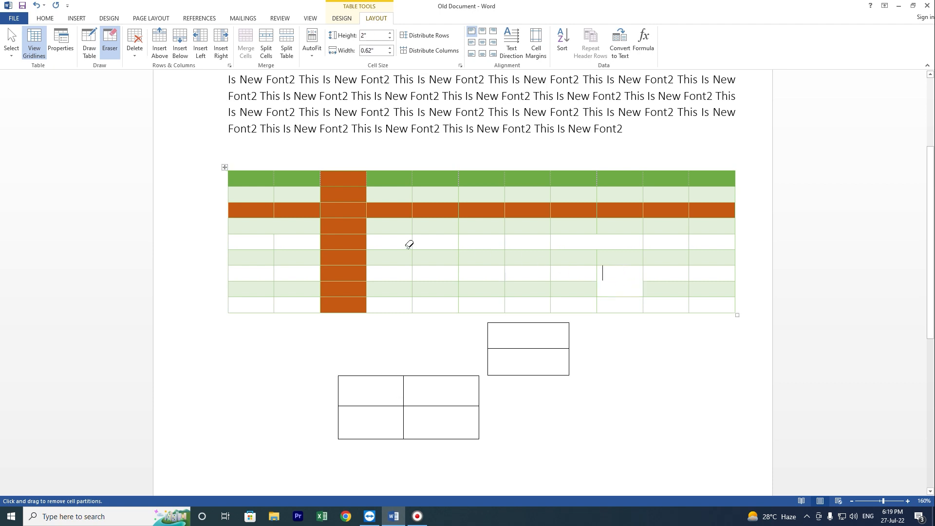
left_click(135, 43)
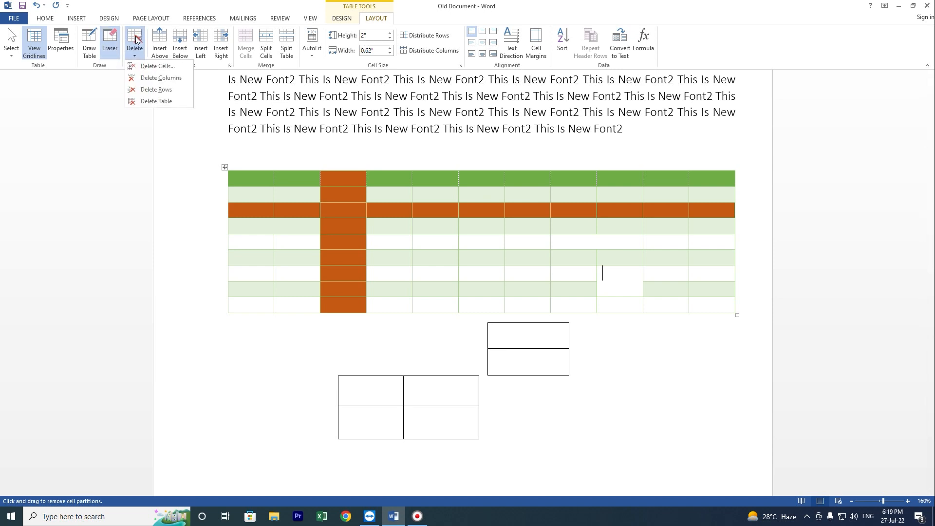
left_click(151, 66)
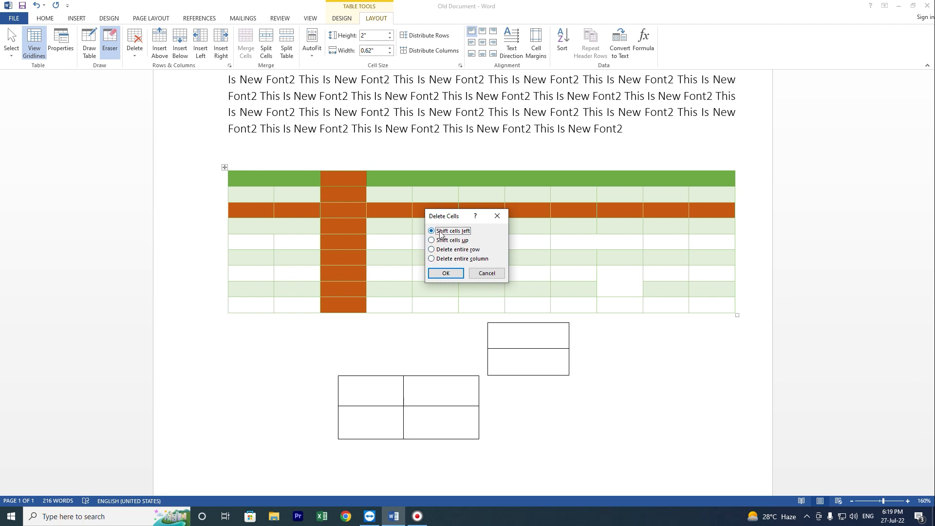
left_click(480, 274)
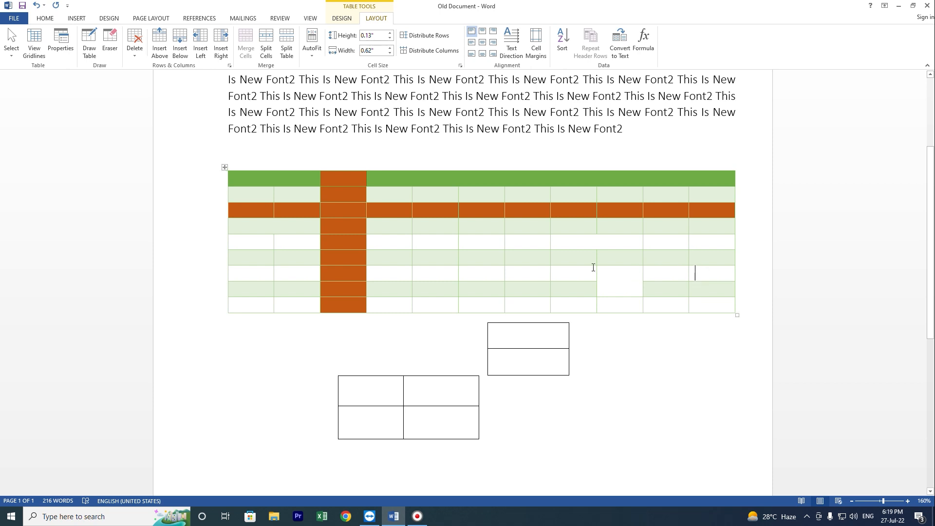
Delete the sixth cell of the green table's seventh row with the Shift cells left option
left_click(502, 273)
left_click(135, 42)
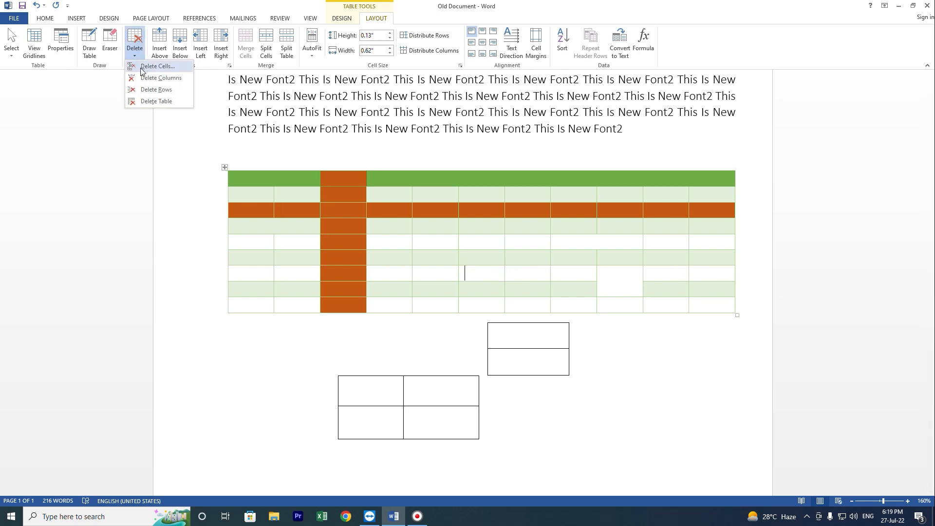
left_click(140, 67)
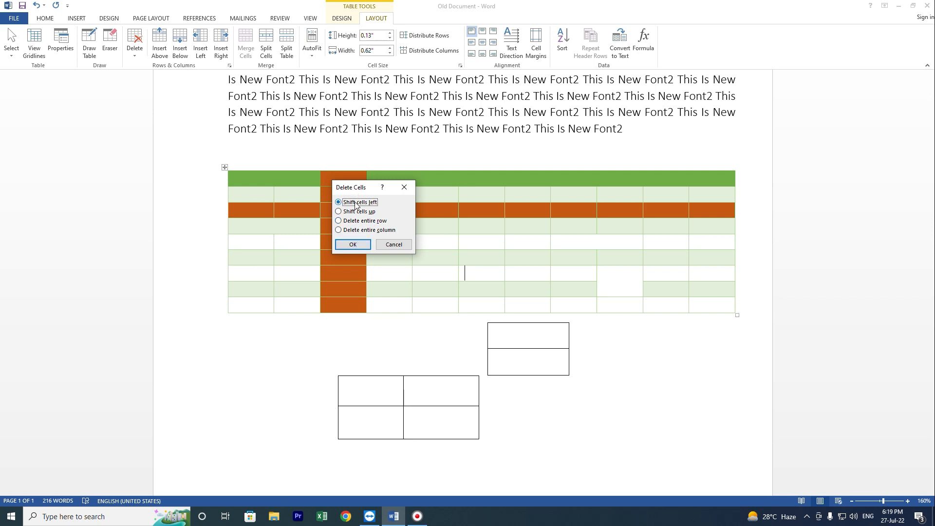
left_click(358, 245)
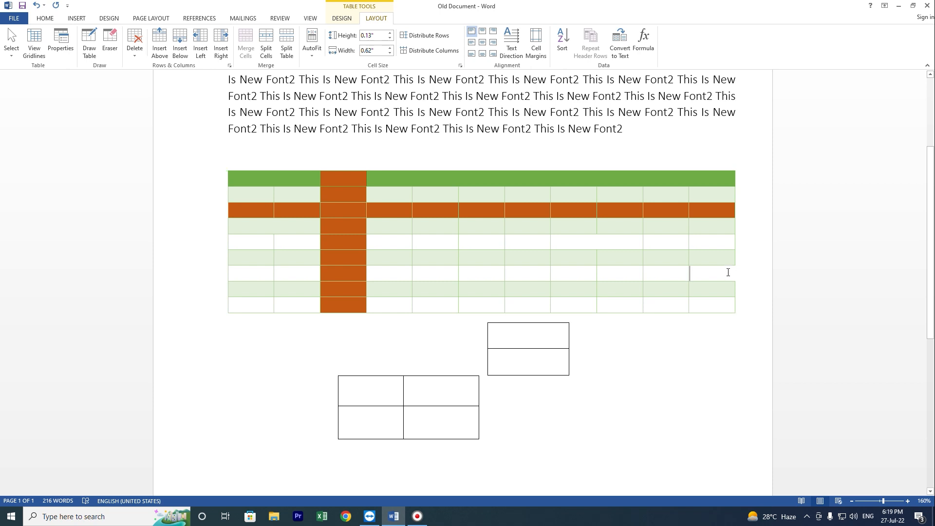
left_click(742, 272)
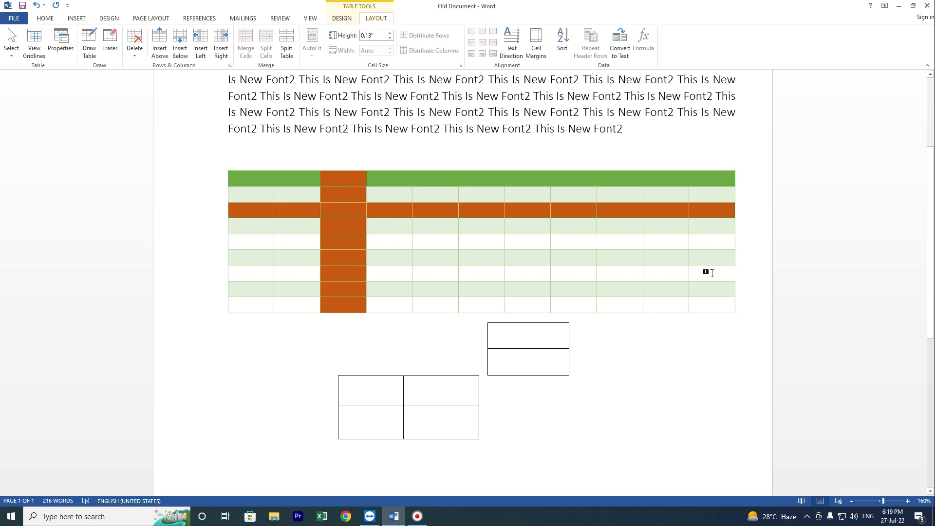
Delete one more cell at the sixth position of the seventh row, again shifting cells left
left_click(479, 272)
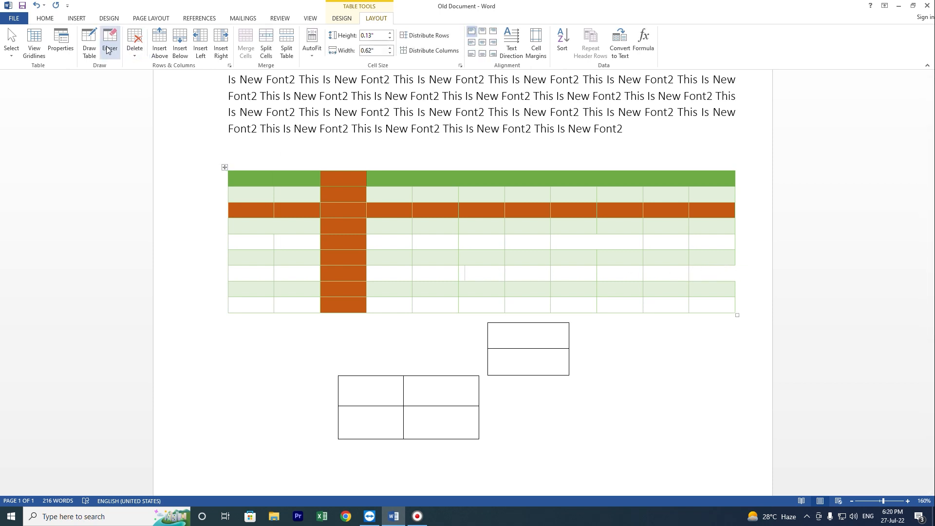
left_click(125, 49)
left_click(141, 66)
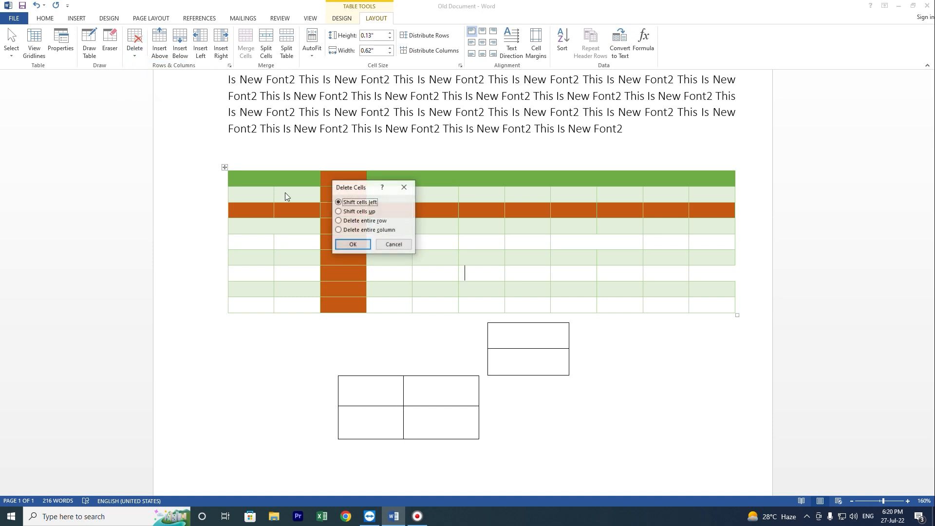
left_click(352, 245)
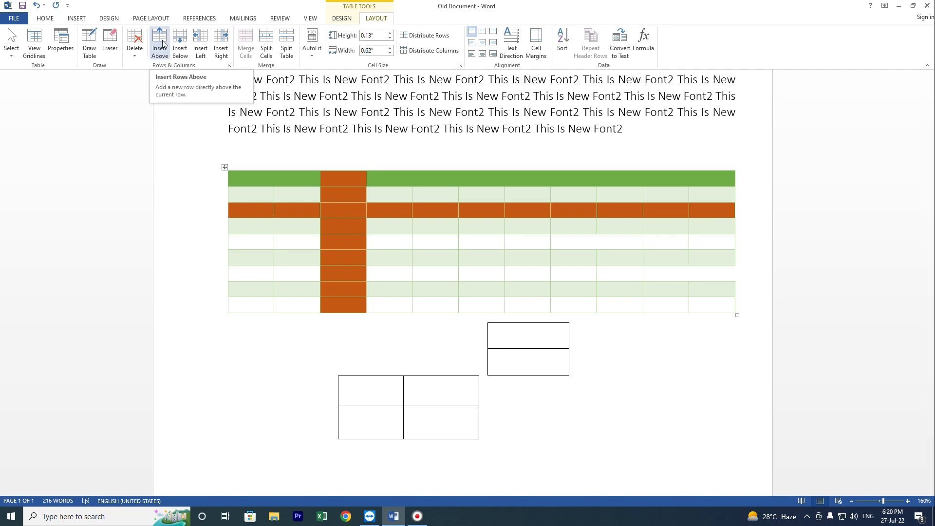
View the row and column insertion options for the fifth cell in the table's fifth row
right_click(446, 245)
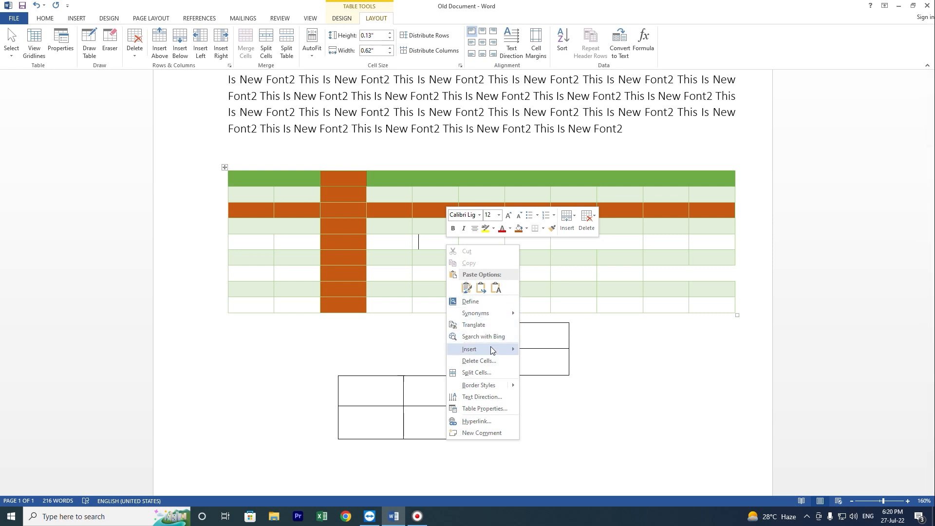
mouse_move(491, 353)
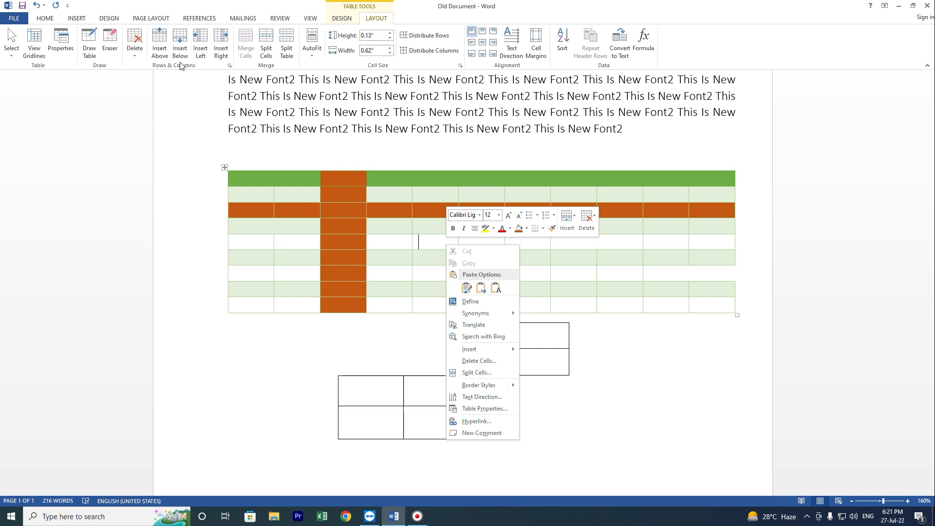
left_click(406, 266)
Merge the fifth and sixth cells of the table's fifth row into one cell
left_click_drag(431, 238, 492, 247)
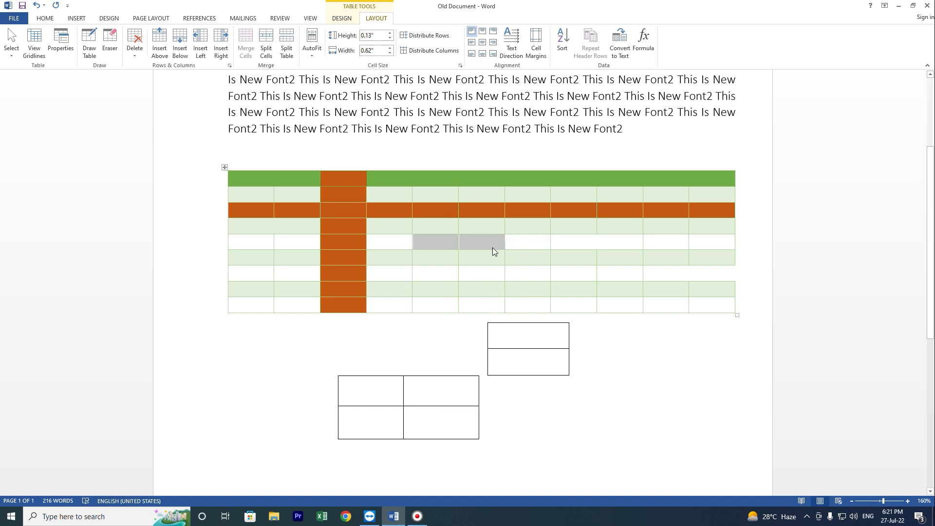
left_click(440, 244)
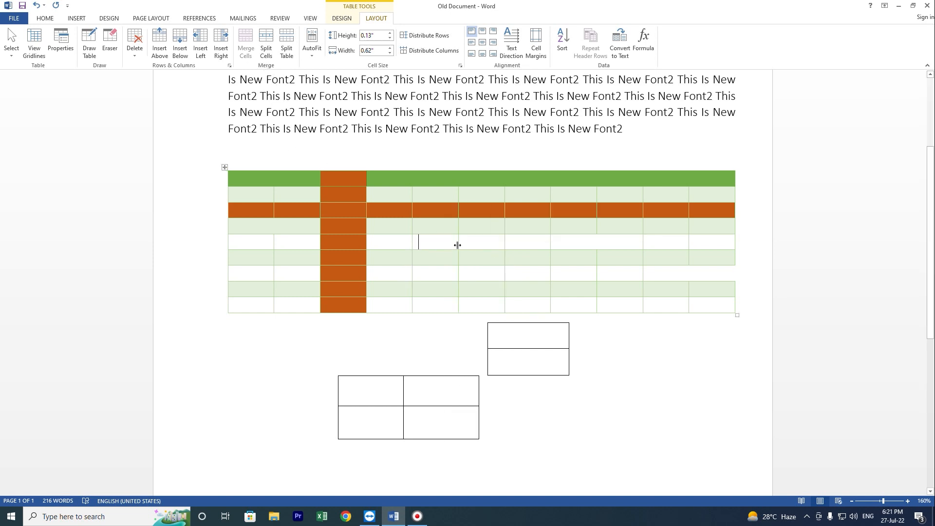
left_click_drag(457, 244, 475, 244)
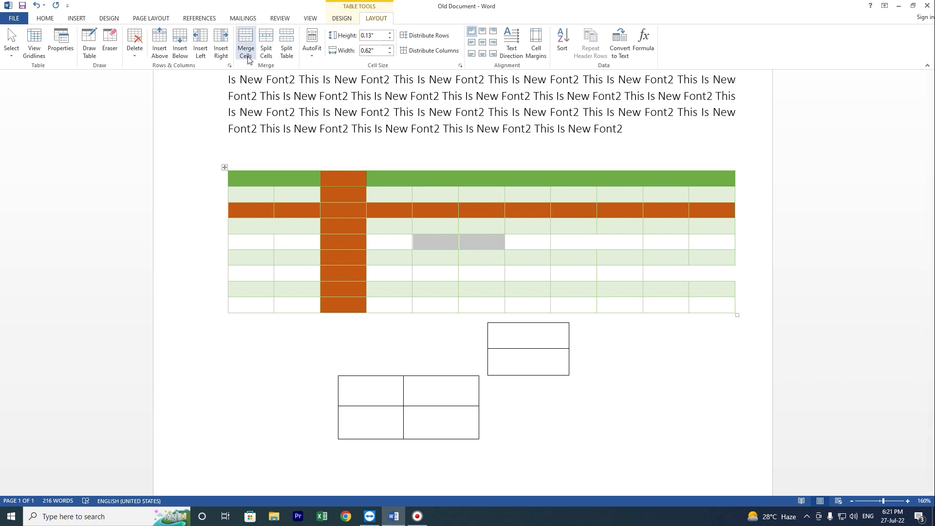
left_click(248, 58)
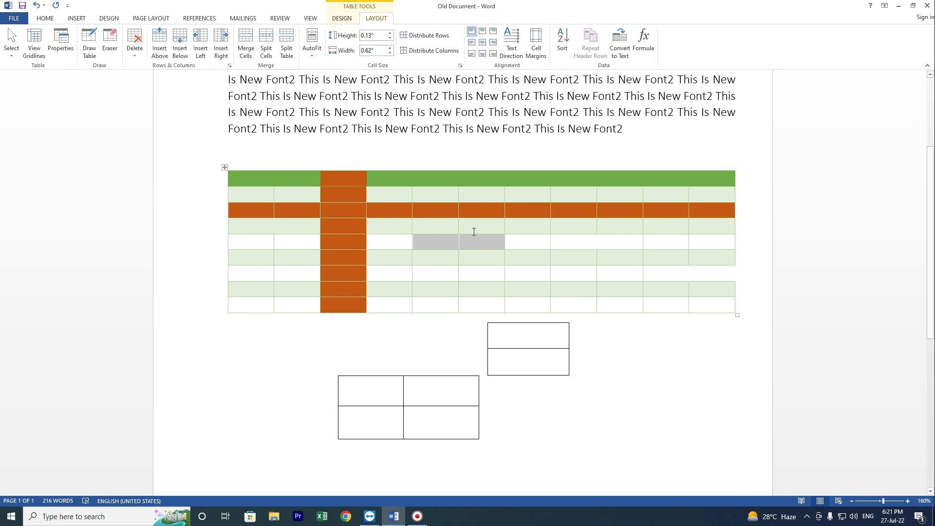
left_click(457, 278)
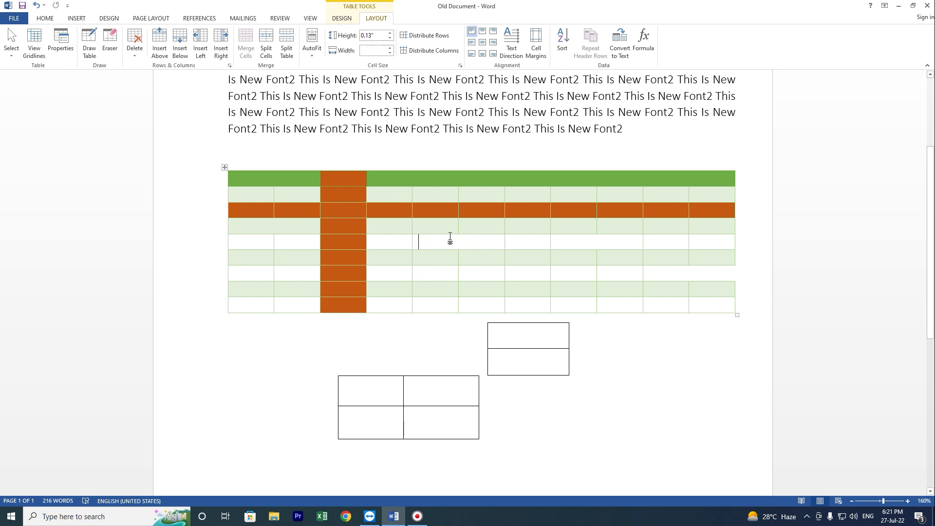
Split the merged cell in the table's fifth row into two columns, and split the resulting left cell into two columns again
left_click(267, 44)
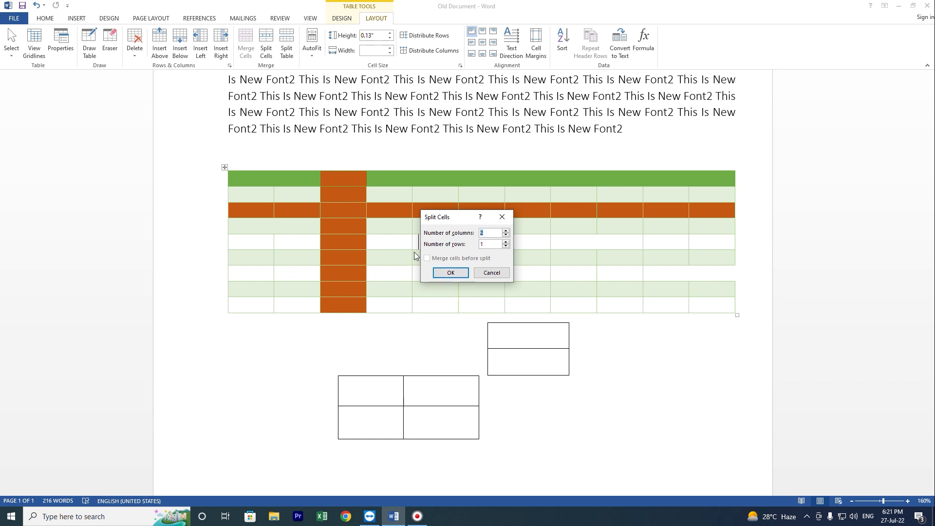
left_click(457, 274)
left_click(446, 248)
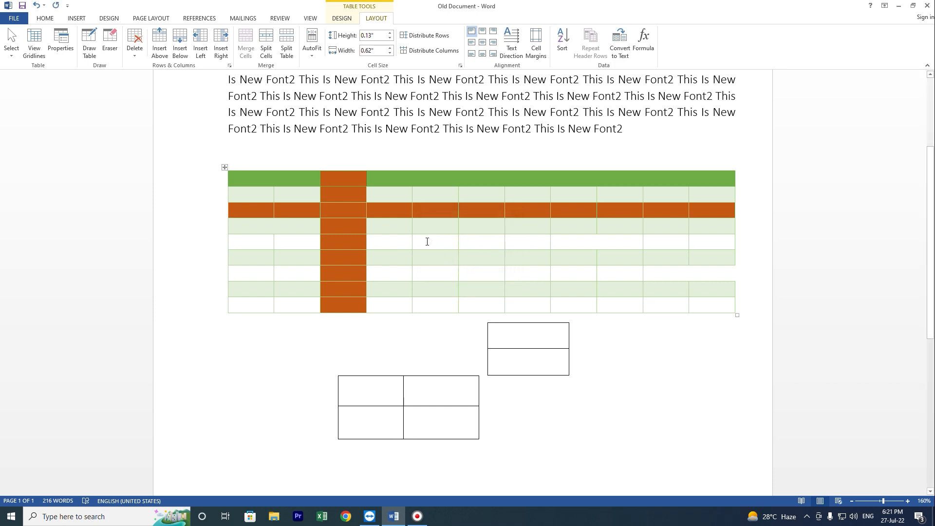
left_click(266, 43)
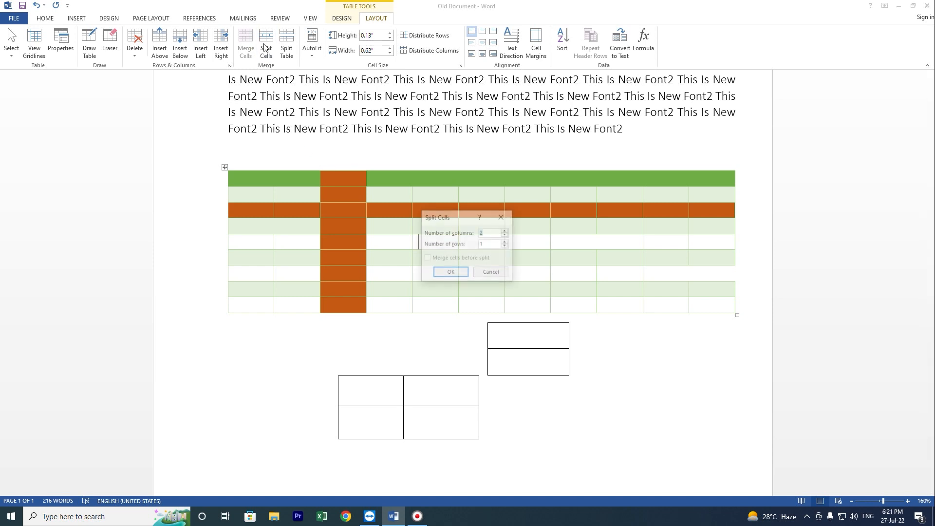
left_click(458, 273)
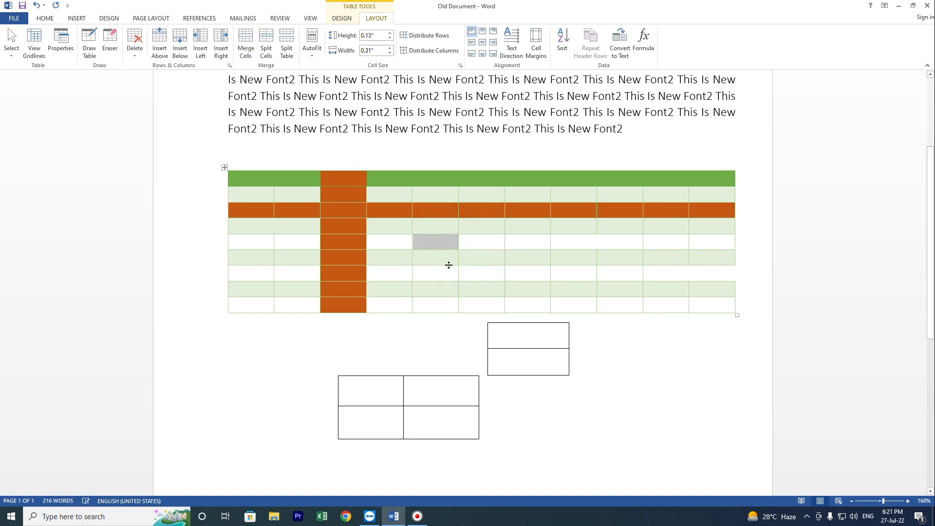
left_click(441, 259)
left_click_drag(429, 240, 447, 242)
Split the green table into two tables so that the second one starts at the sixth row
left_click(475, 260)
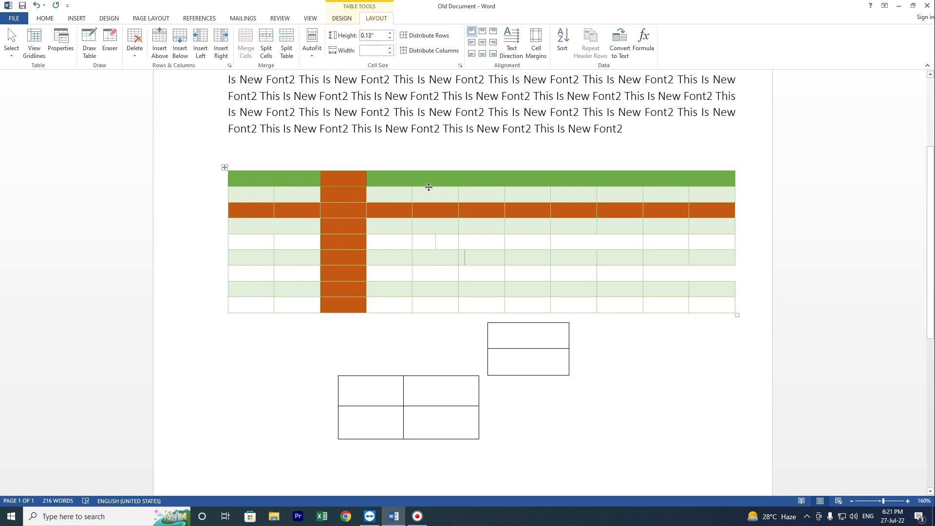
left_click(287, 43)
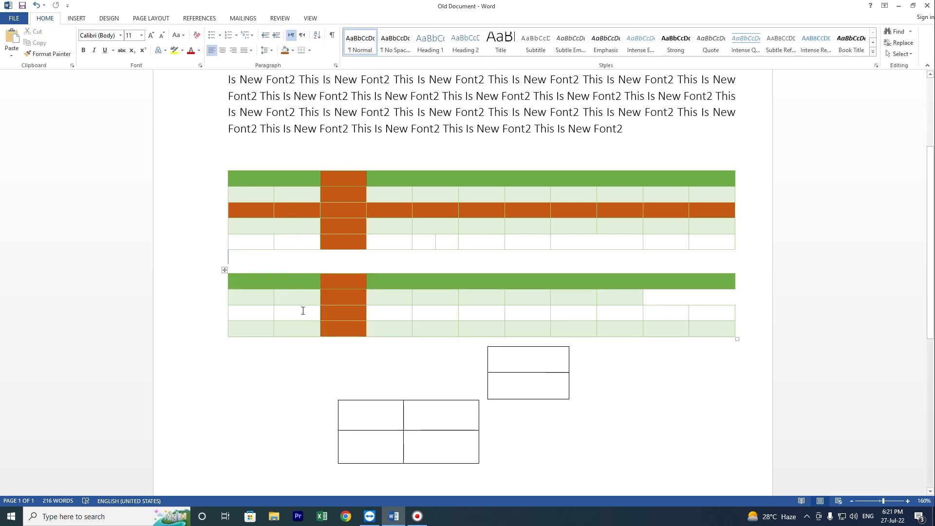
View the AutoFit options for the upper table and leave them without choosing one
left_click(309, 212)
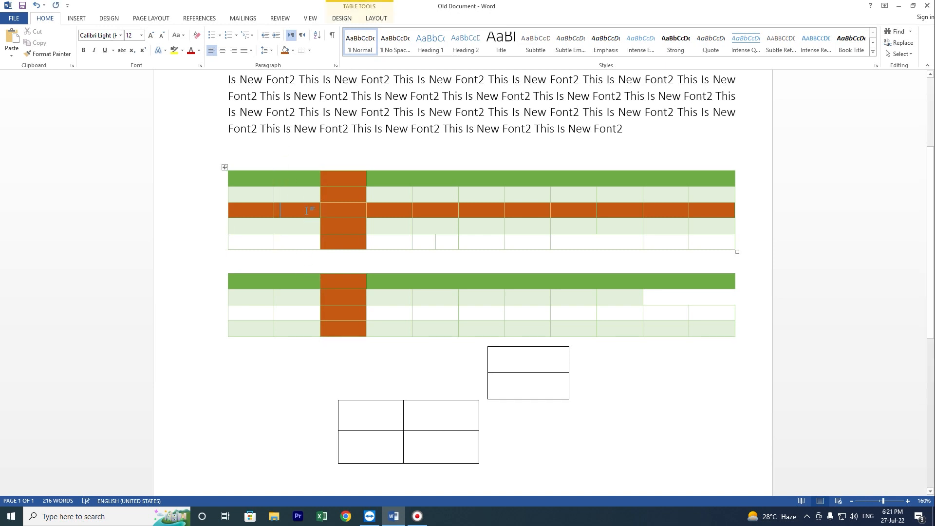
left_click(376, 19)
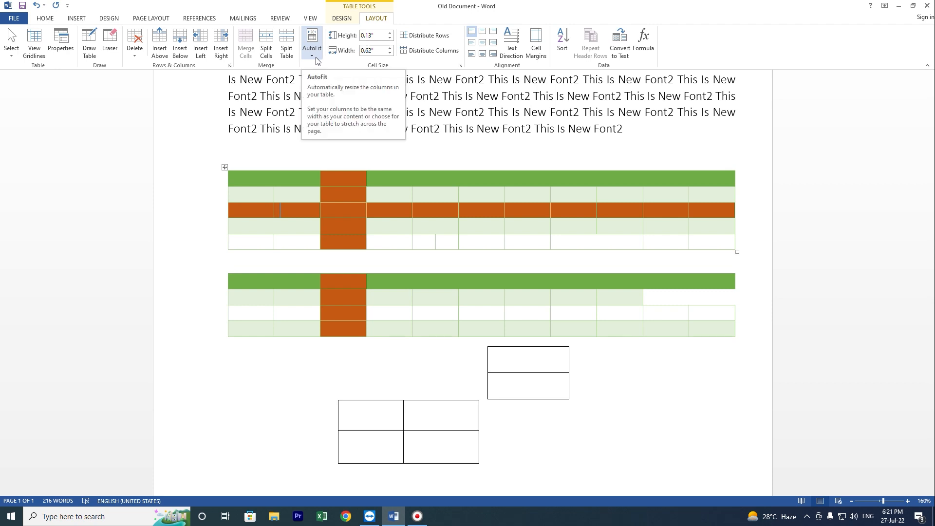
left_click(316, 58)
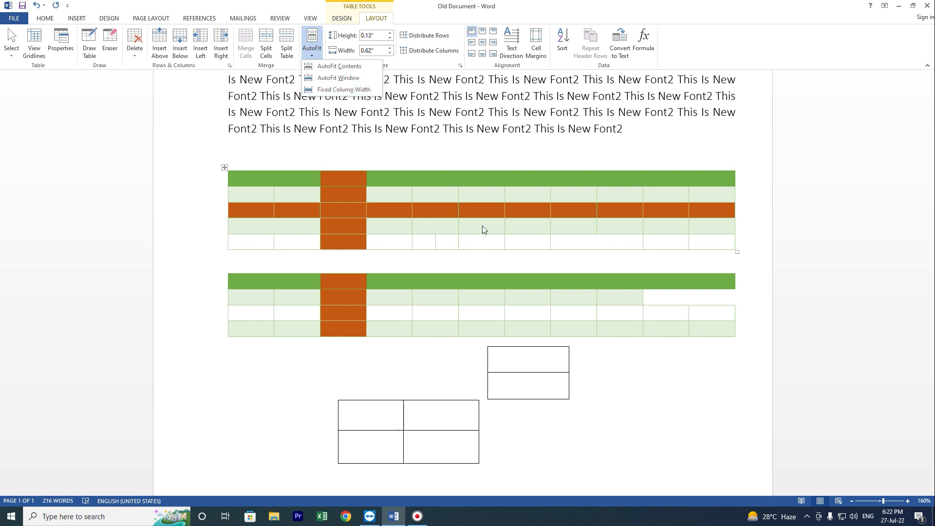
left_click(453, 235)
left_click(418, 209)
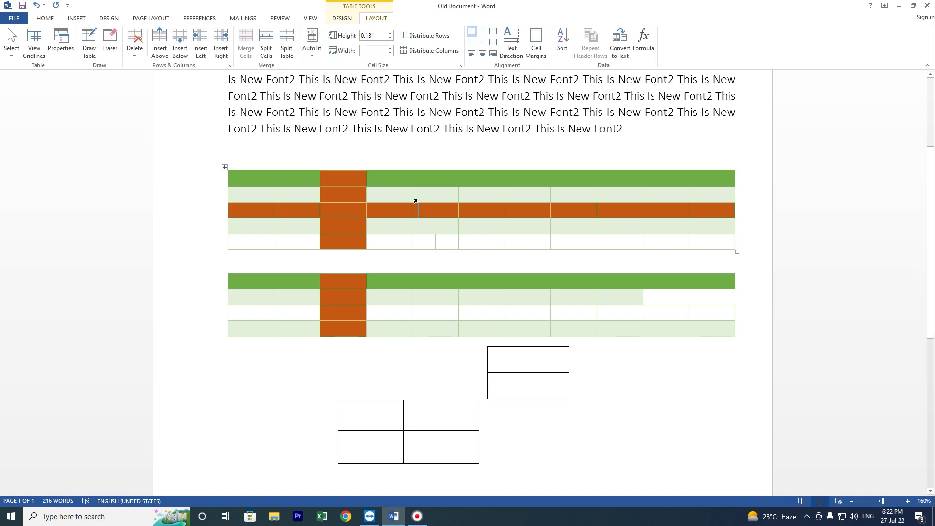
left_click(319, 191)
left_click_drag(271, 193, 707, 246)
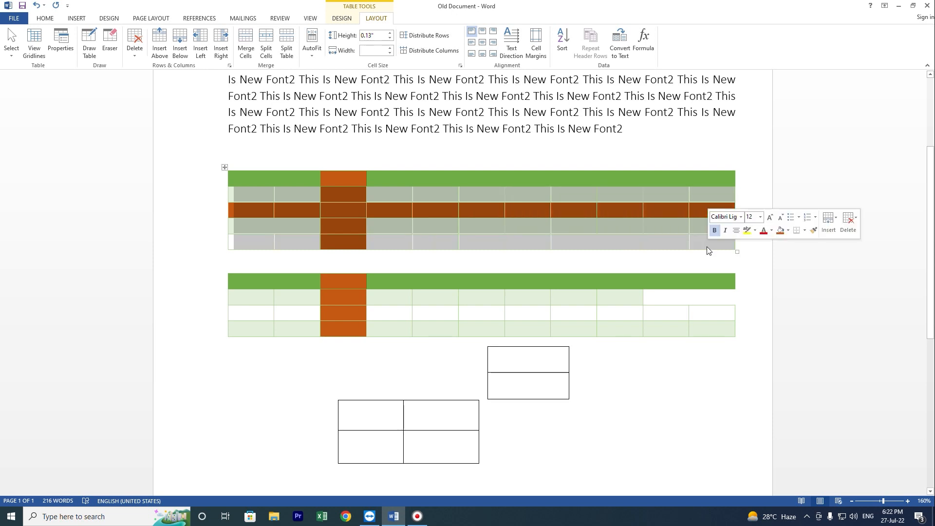
Increase the height of the upper table's second row to about 0.59" and enter "This" in its fourth cell
left_click(393, 194)
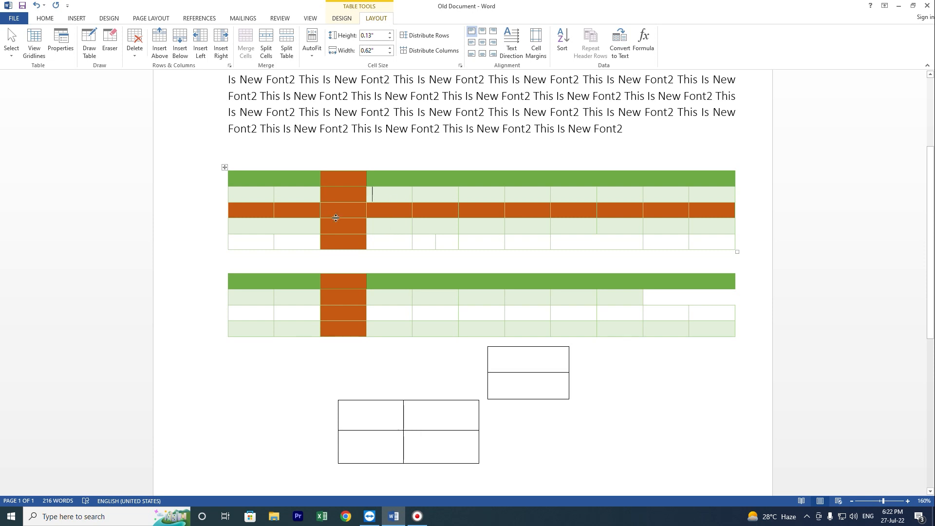
left_click_drag(249, 204, 247, 231)
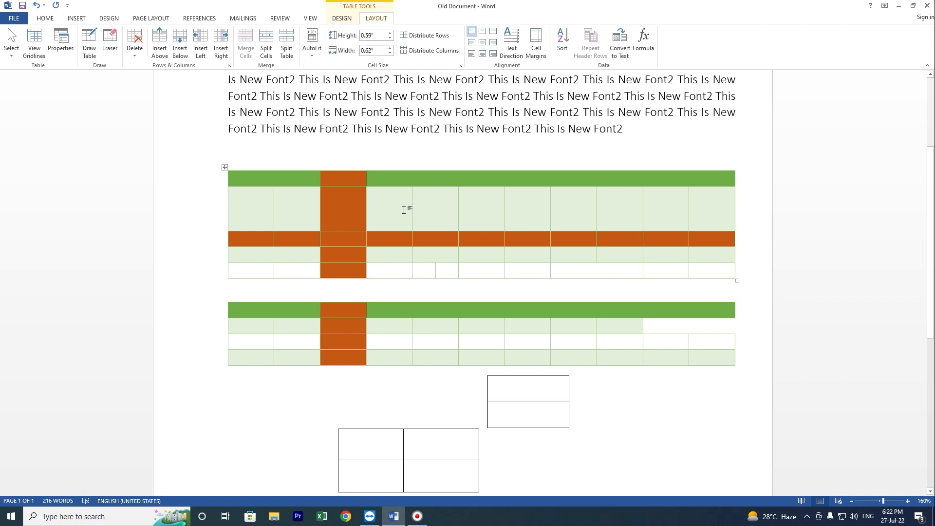
type("This")
Try the center, bottom right, bottom center, bottom left and top center cell alignments on "This", then restore top left alignment
left_click_drag(397, 197, 372, 194)
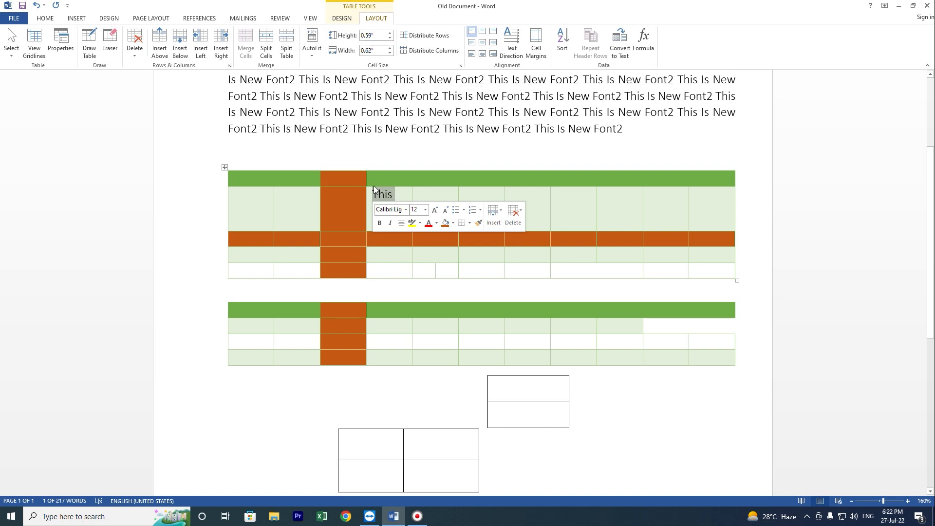
left_click(482, 43)
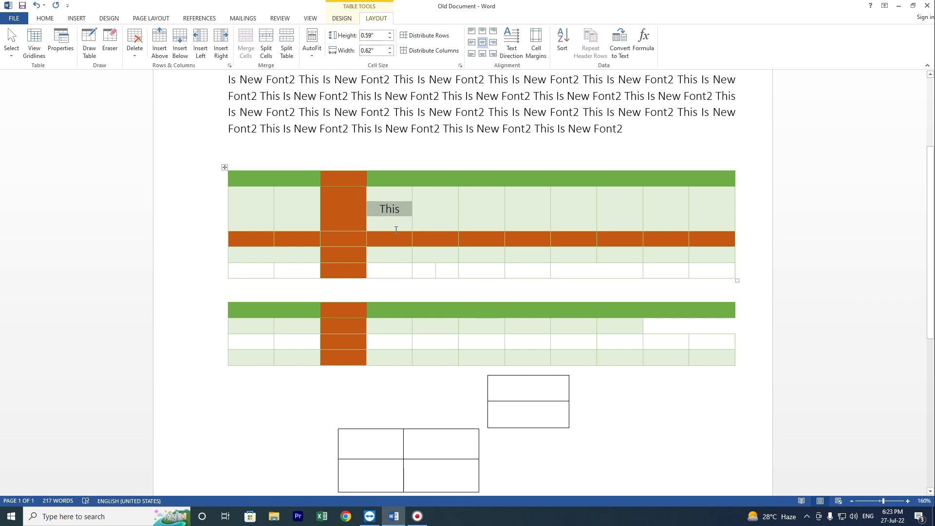
left_click(494, 54)
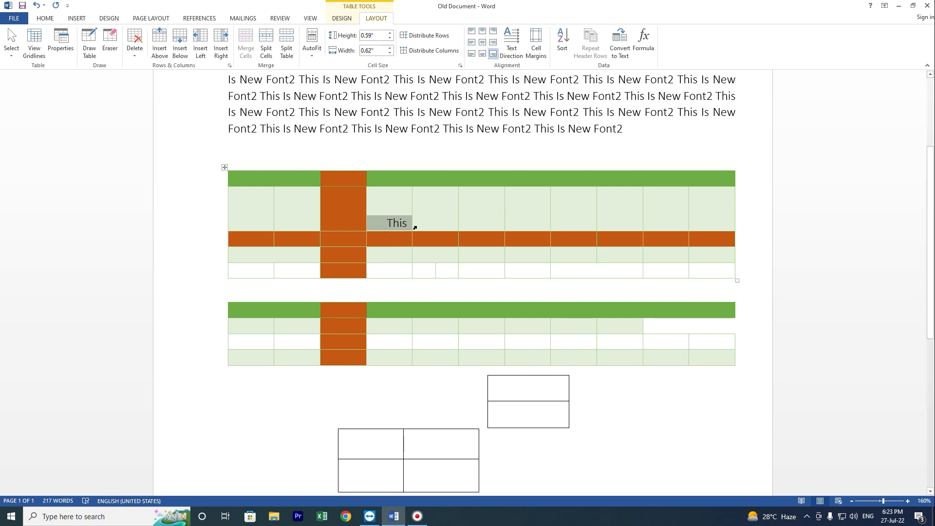
left_click(482, 53)
left_click(471, 53)
left_click(485, 32)
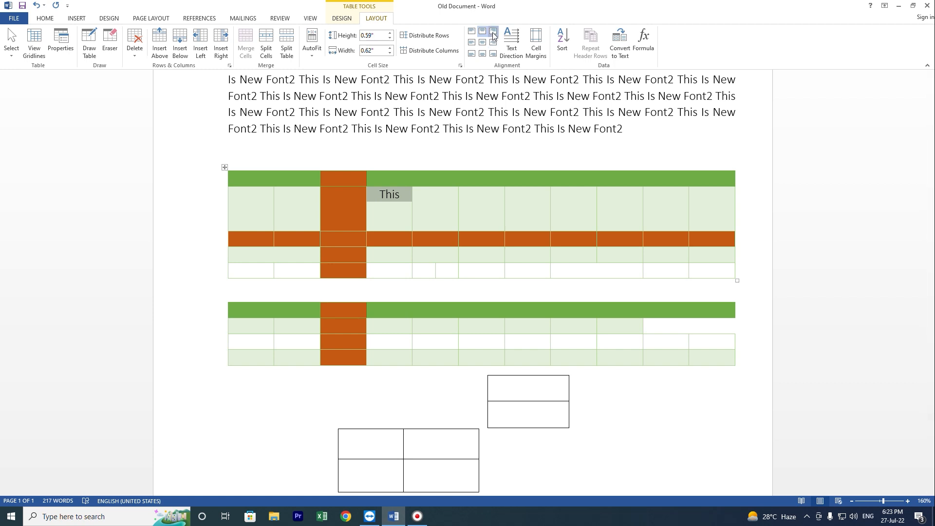
left_click(471, 33)
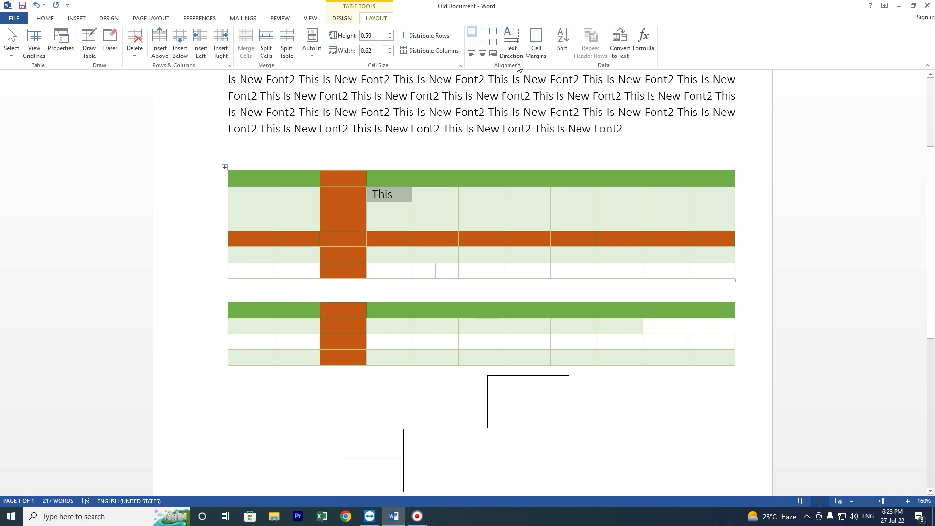
Cycle the text direction of "This" through both vertical orientations and back to horizontal
left_click(514, 44)
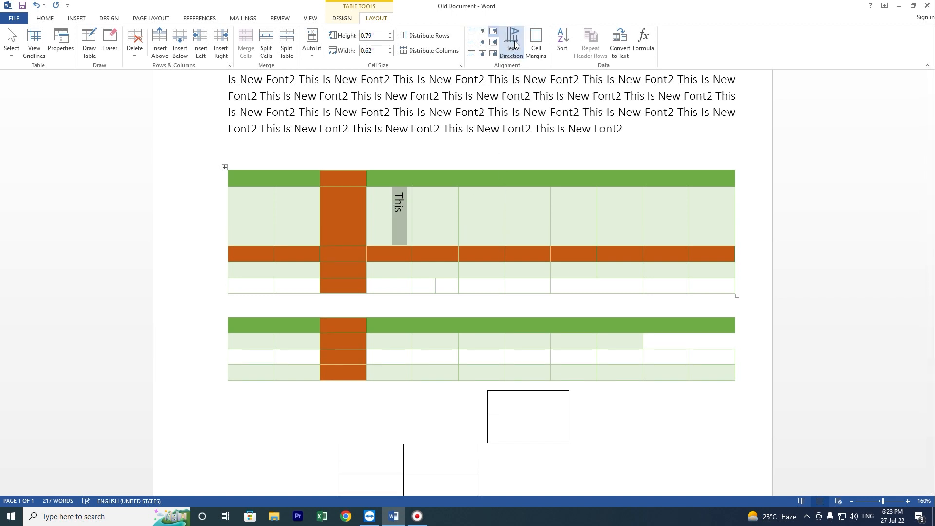
left_click(514, 44)
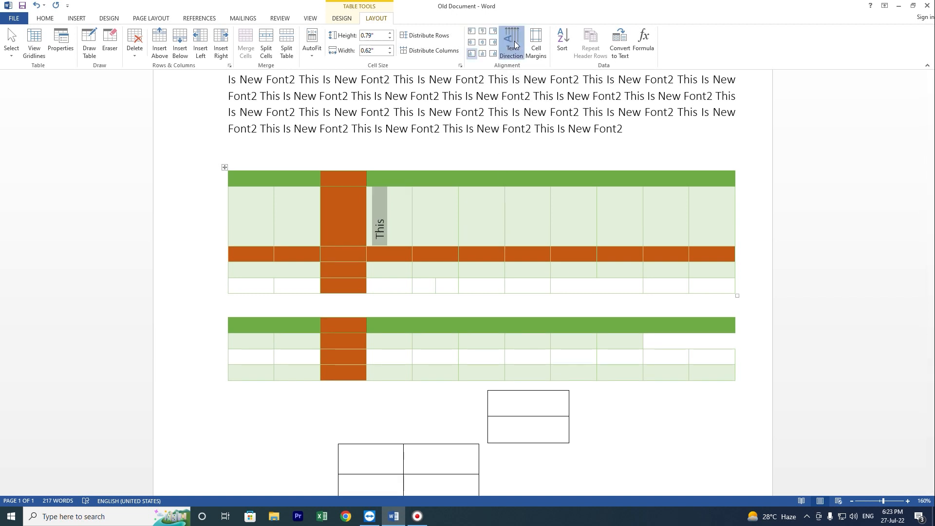
left_click(514, 44)
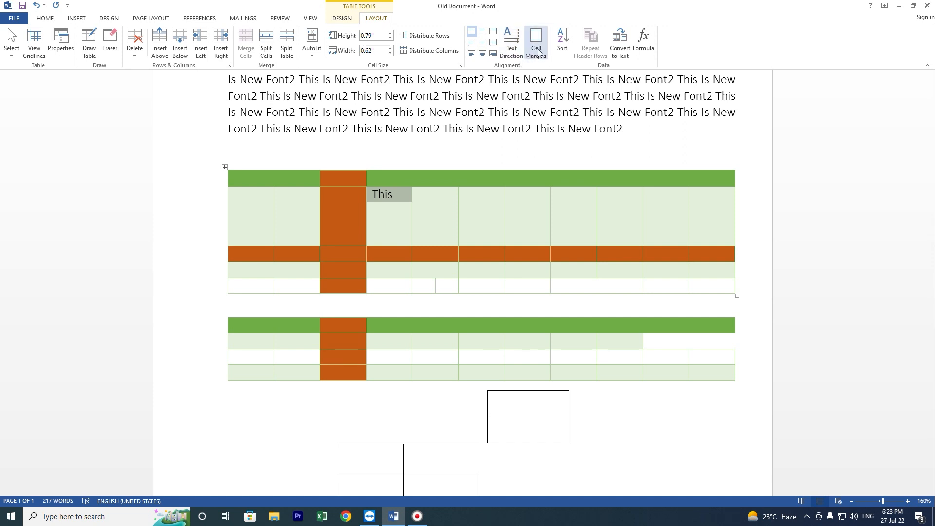
View the upper table's default cell margin and spacing options and cancel without changes
left_click(536, 52)
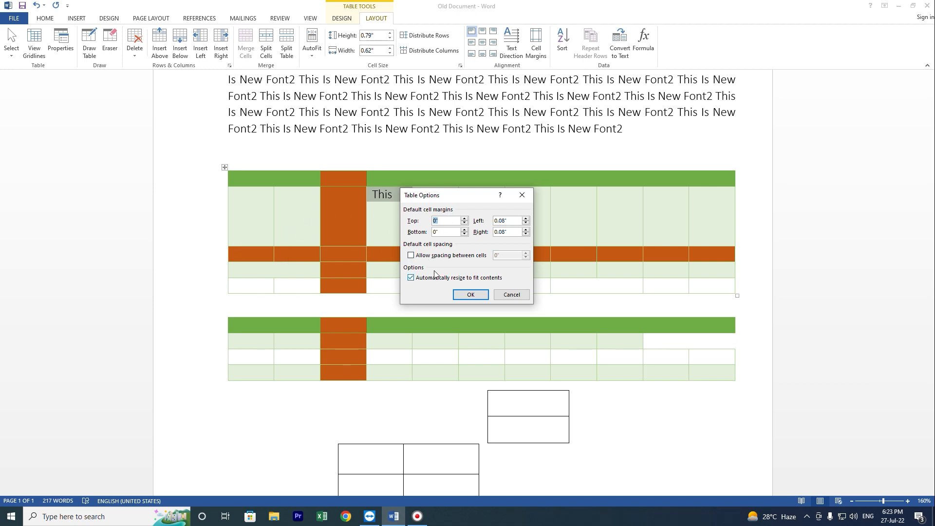
left_click(511, 294)
left_click(439, 229)
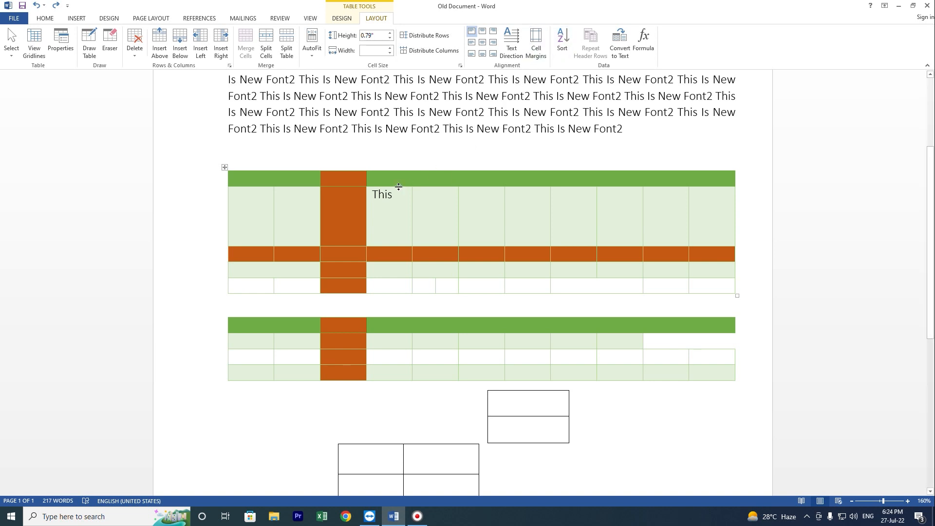
View the Sort by choices for the word "This" in the upper table and cancel the sort
left_click_drag(373, 193, 392, 195)
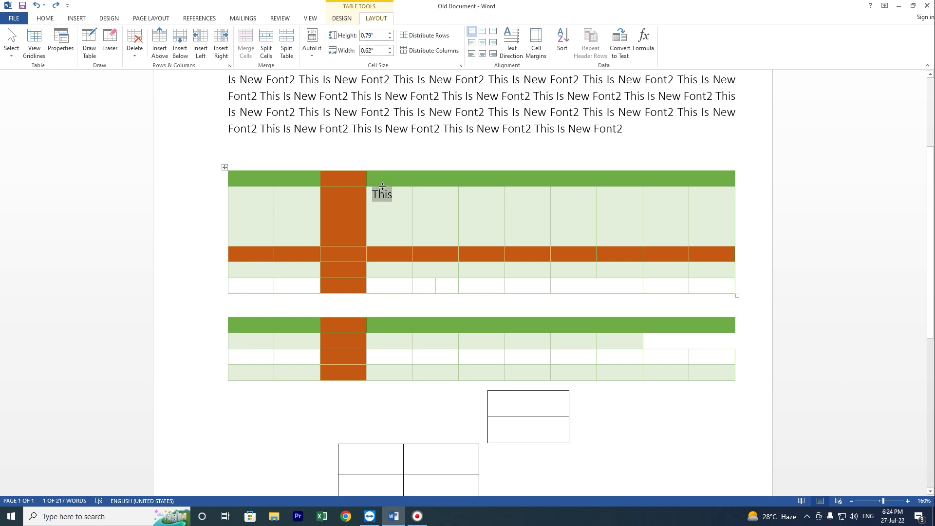
left_click(560, 39)
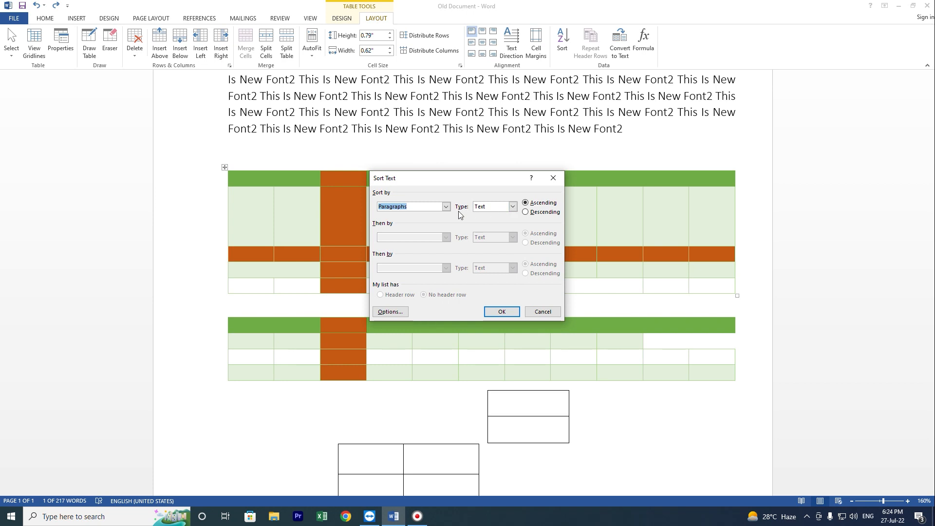
left_click(446, 206)
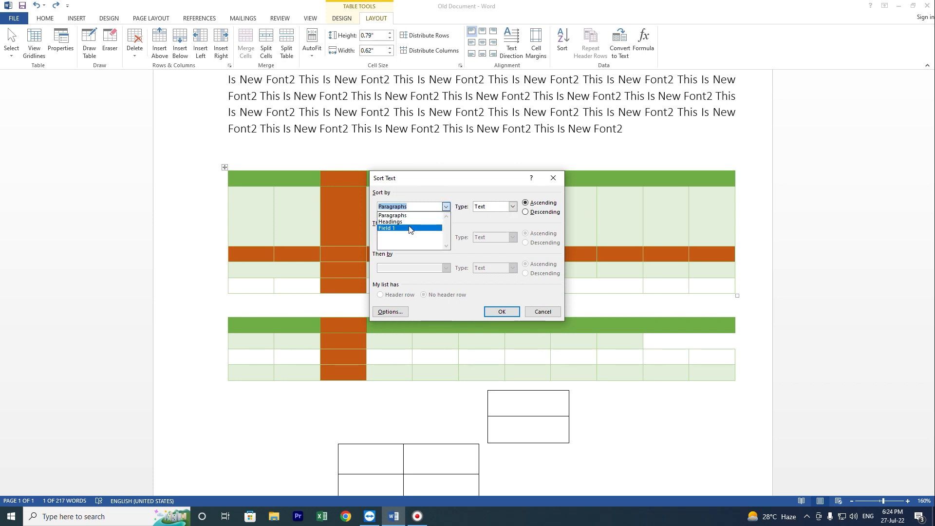
left_click(543, 311)
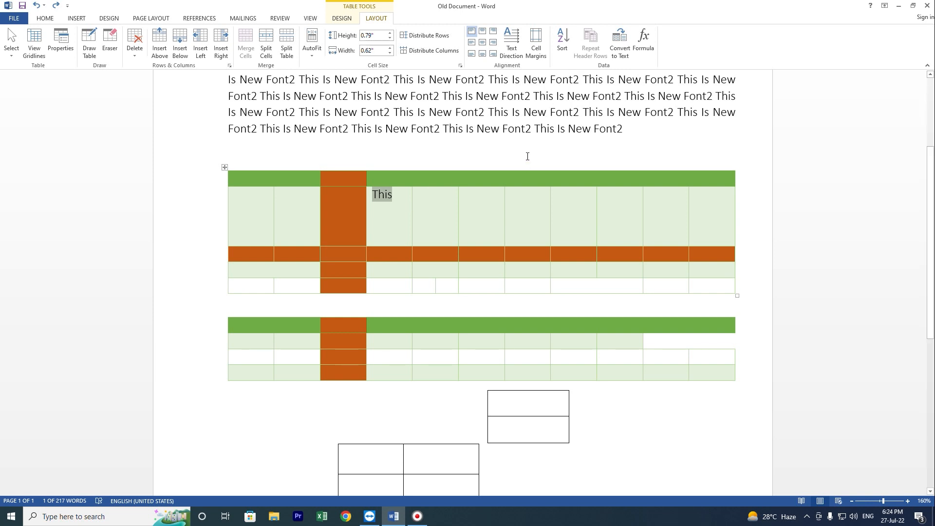
View the separator options for converting the upper table to text and cancel the conversion
left_click(404, 215)
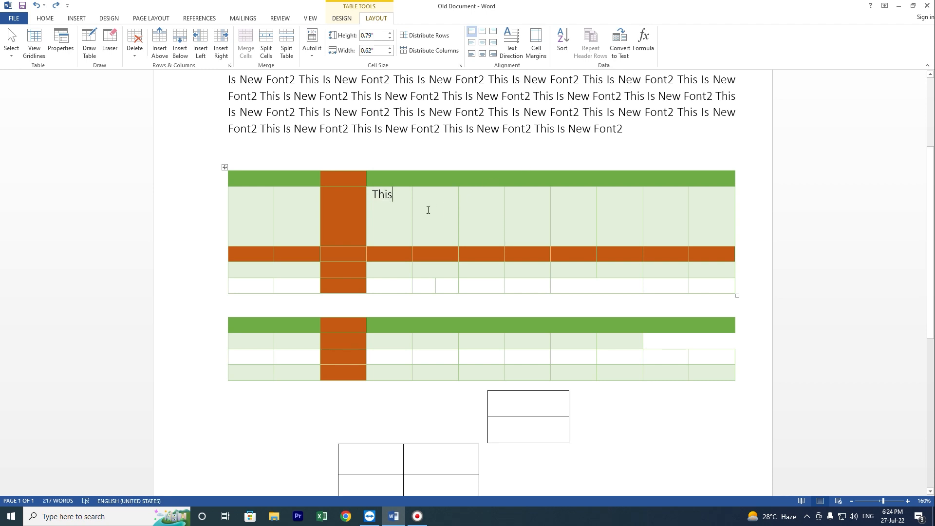
left_click(626, 54)
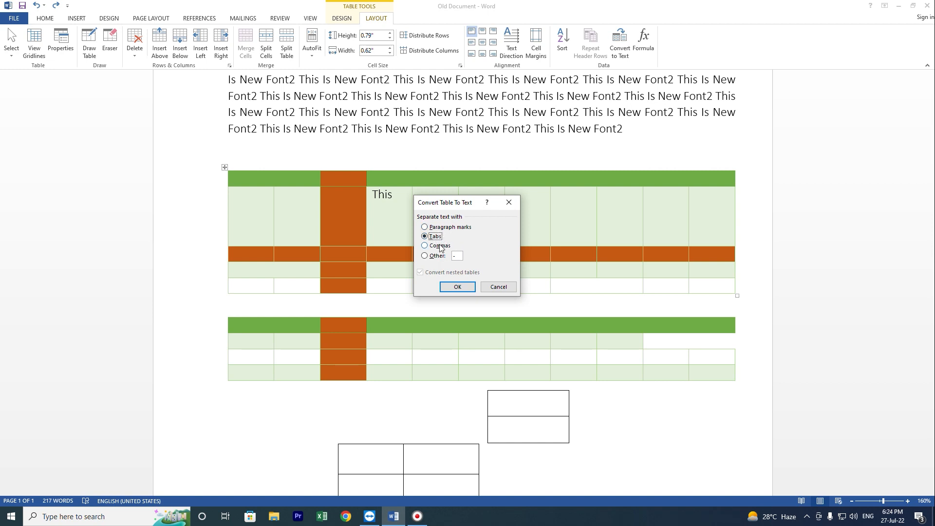
left_click(498, 287)
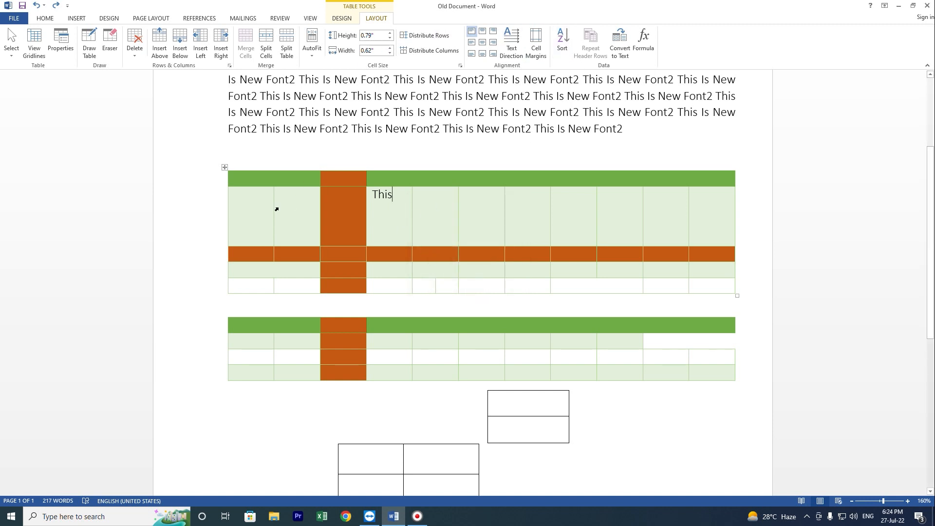
Set the border pen weight to 1 pt and paint black borders below the second row and beside the fourth and fifth columns
mouse_move(276, 209)
left_mouse_down()
mouse_move(559, 242)
mouse_move(697, 290)
left_mouse_up()
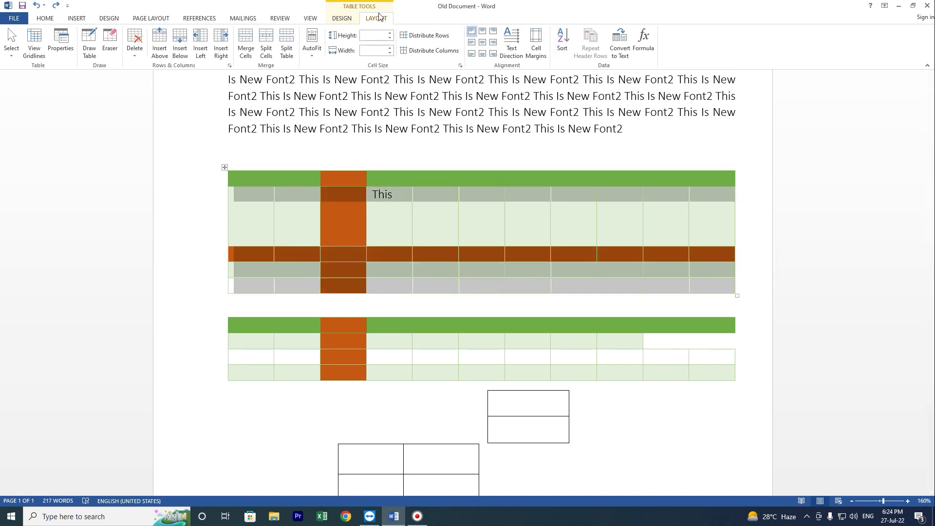
left_click(352, 21)
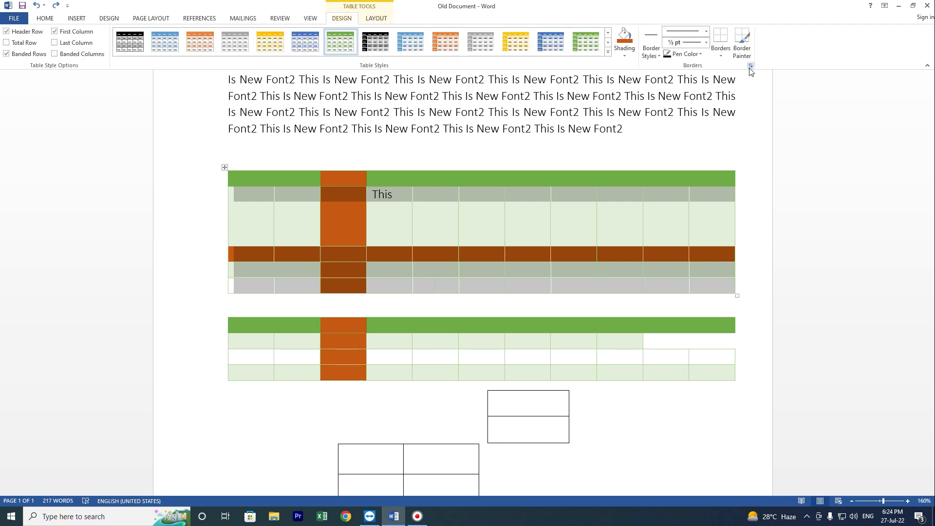
left_click(706, 43)
left_click(700, 93)
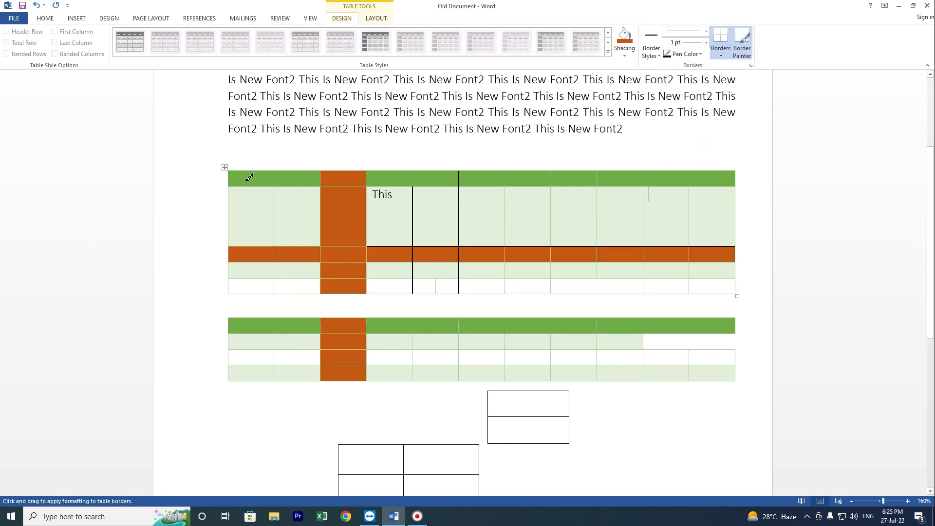
Set the border pen weight to 3 pt and repaint the vertical borders beside the upper table's fourth and fifth columns
left_click(704, 43)
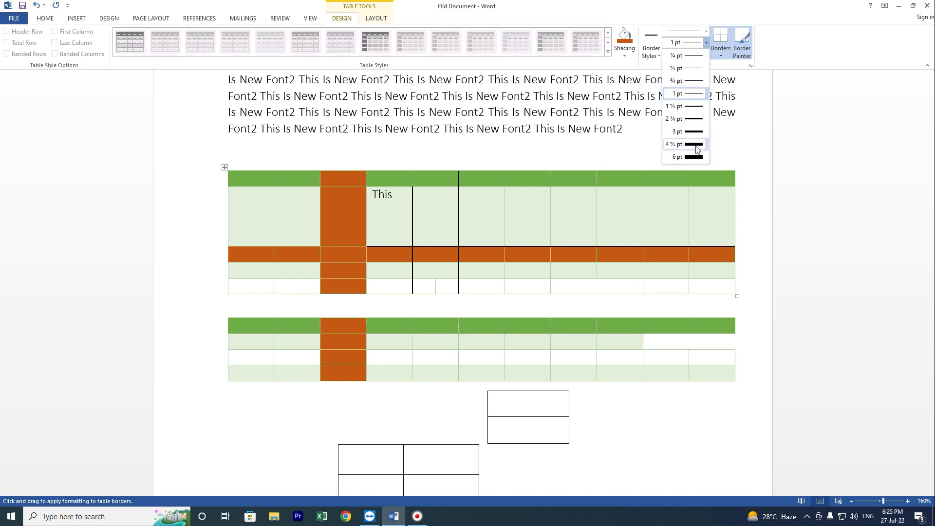
left_click(691, 131)
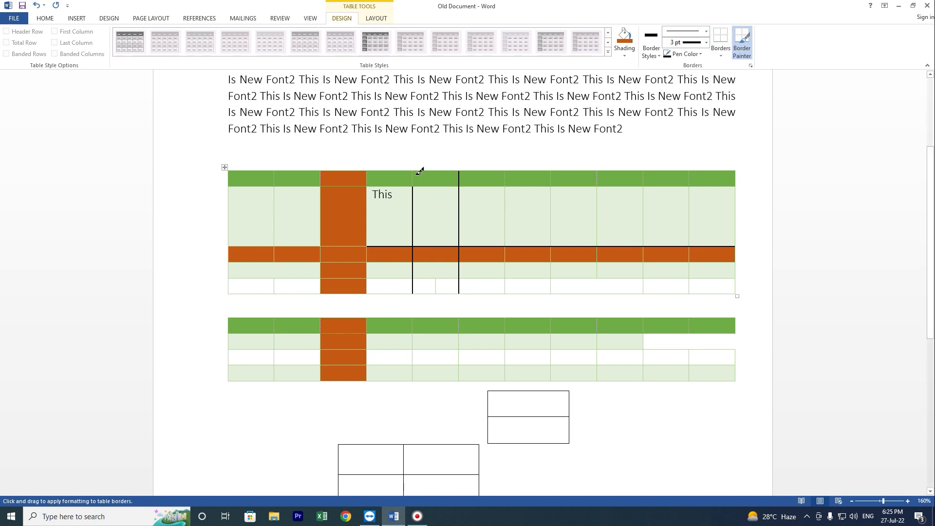
mouse_move(421, 191)
left_mouse_down()
mouse_move(416, 275)
mouse_move(424, 270)
left_mouse_up()
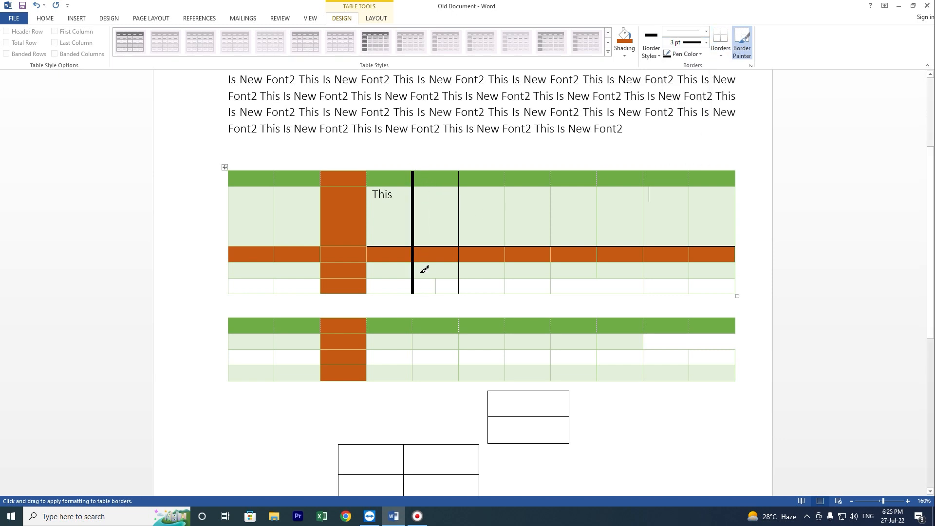
left_click_drag(465, 172, 460, 287)
Choose a thick-and-thin double line style and repaint the two vertical borders plus the upper table's top and bottom edges
left_click(706, 32)
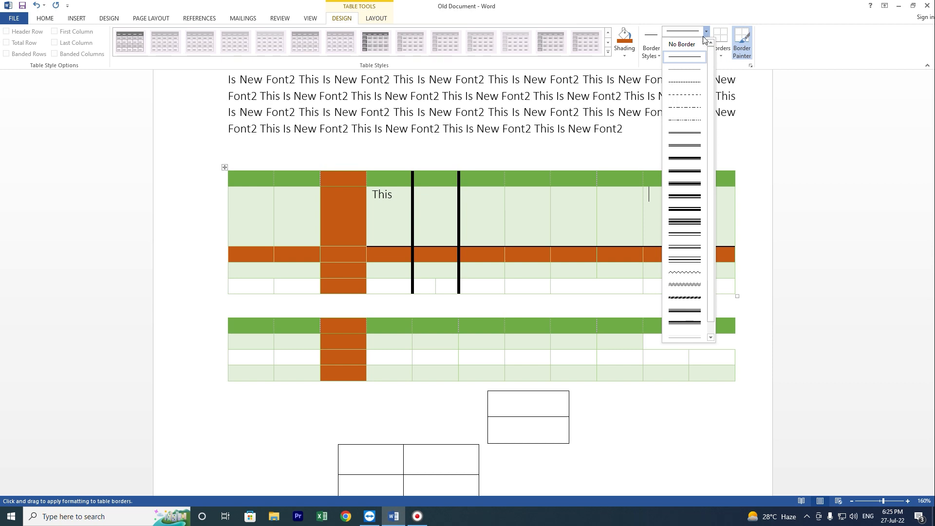
left_click(688, 197)
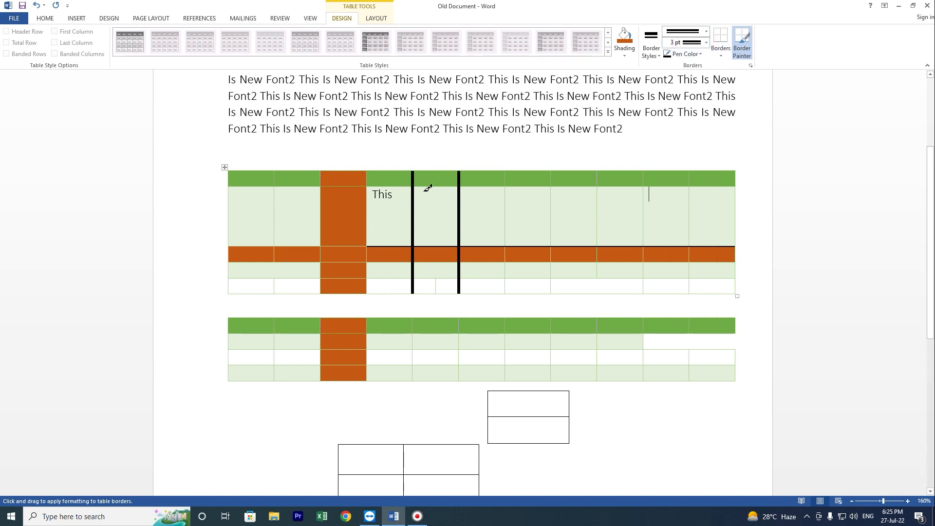
left_click_drag(414, 172, 415, 275)
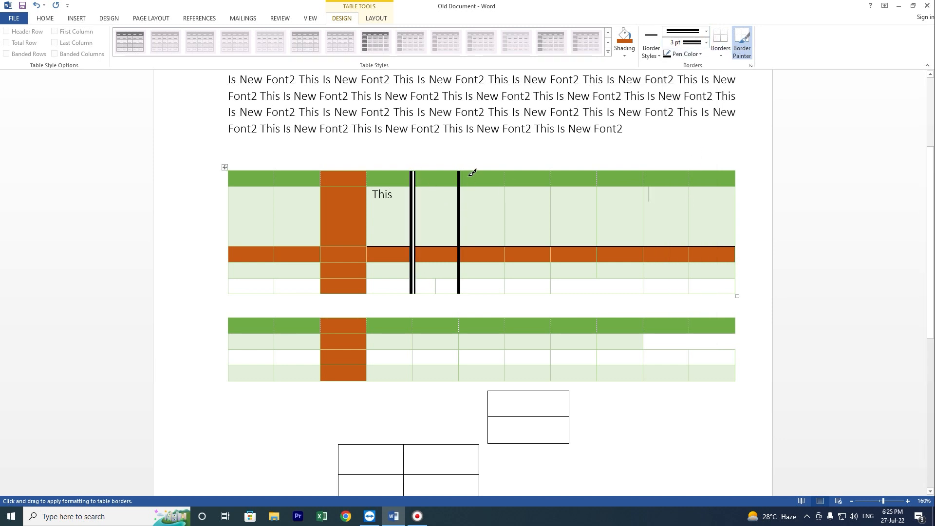
left_click_drag(468, 174, 467, 280)
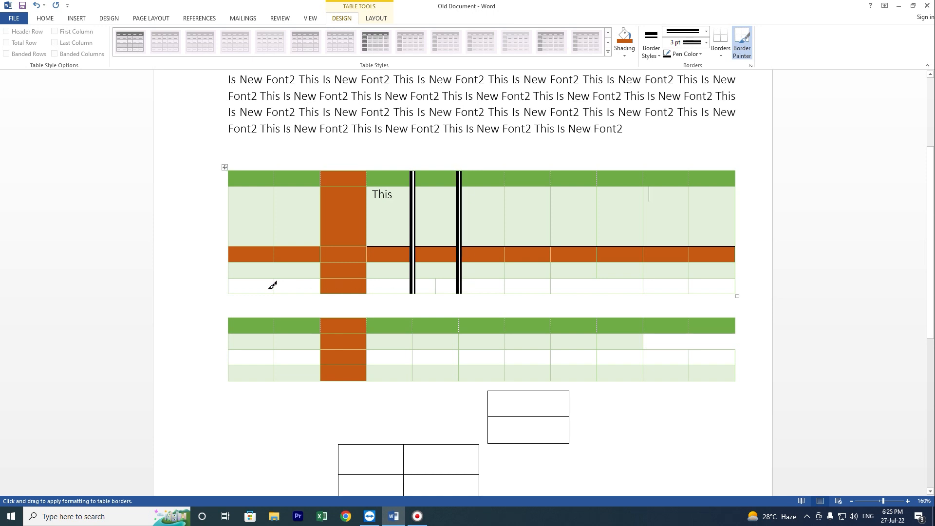
mouse_move(233, 293)
left_mouse_down()
mouse_move(728, 279)
mouse_move(732, 290)
left_mouse_up()
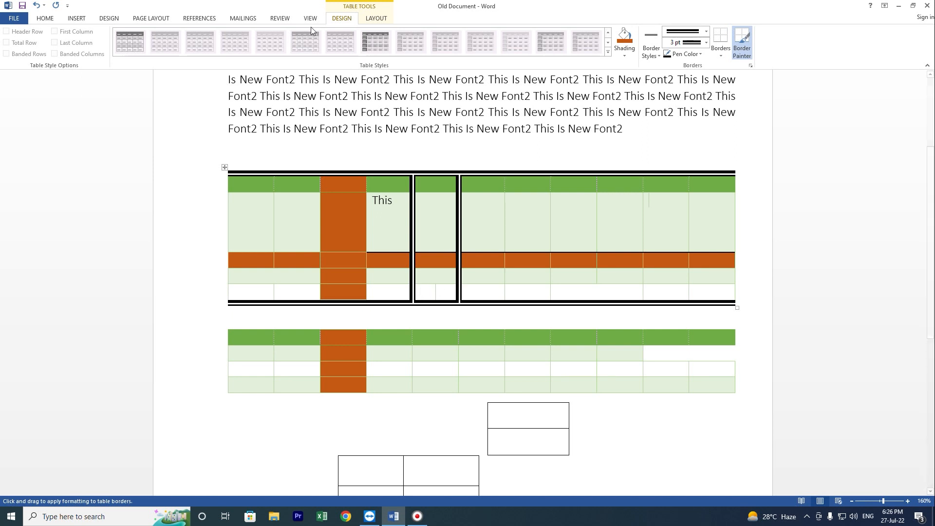
Stop painting borders and undo the double-line borders on the upper table
left_click(82, 21)
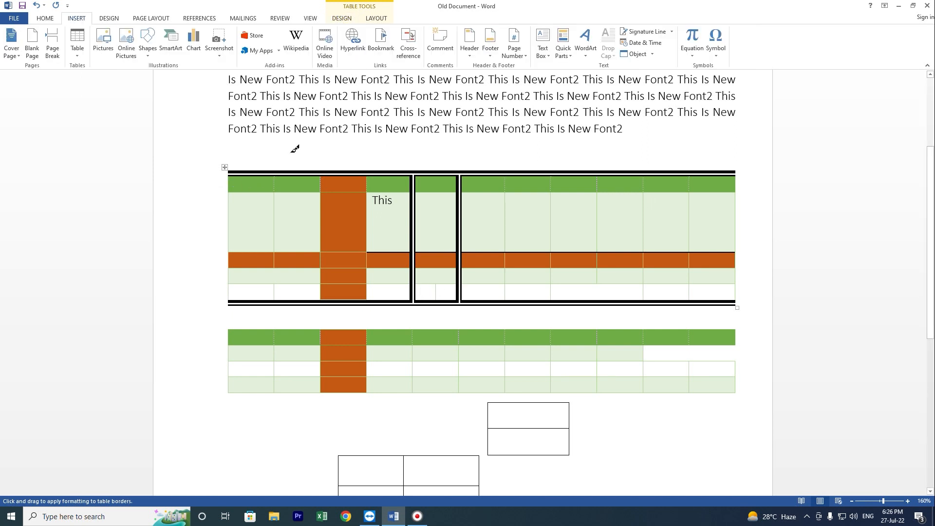
key("Escape")
key("ctrl+z")
key("ctrl+z")
key("ctrl+z")
key("ctrl+z")
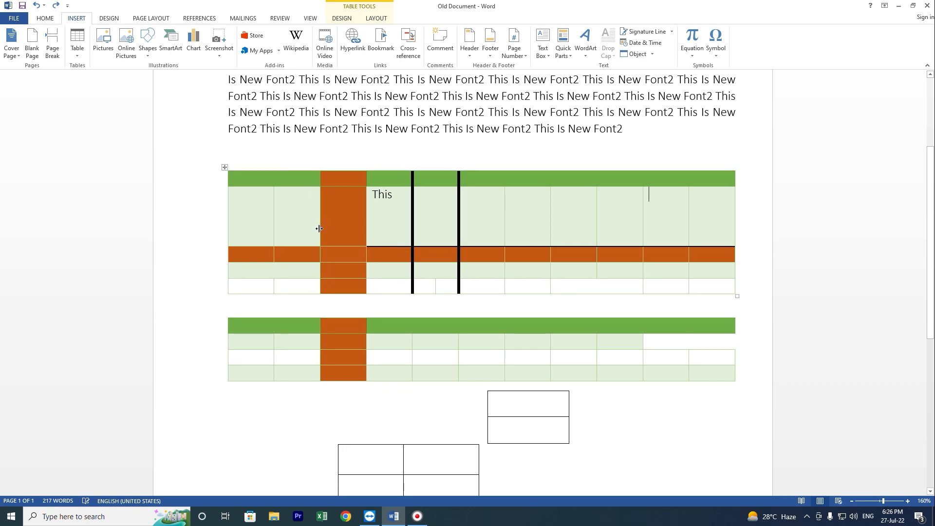
Undo the remaining border painting, table split, shading, table style and drawn tables, going back to the plain inserted table
key("ctrl+z")
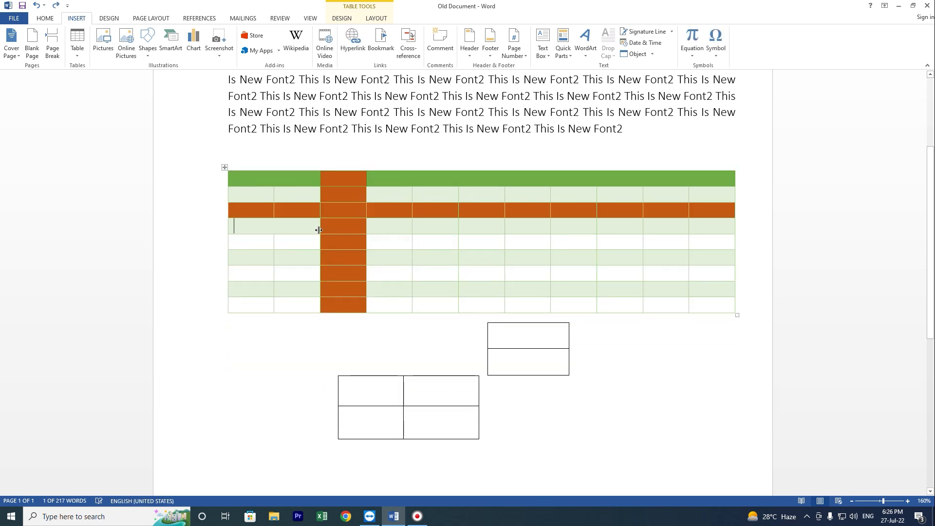
key("ctrl+z")
key("ctrl+z")
key("ctrl+z")
key("ctrl+z")
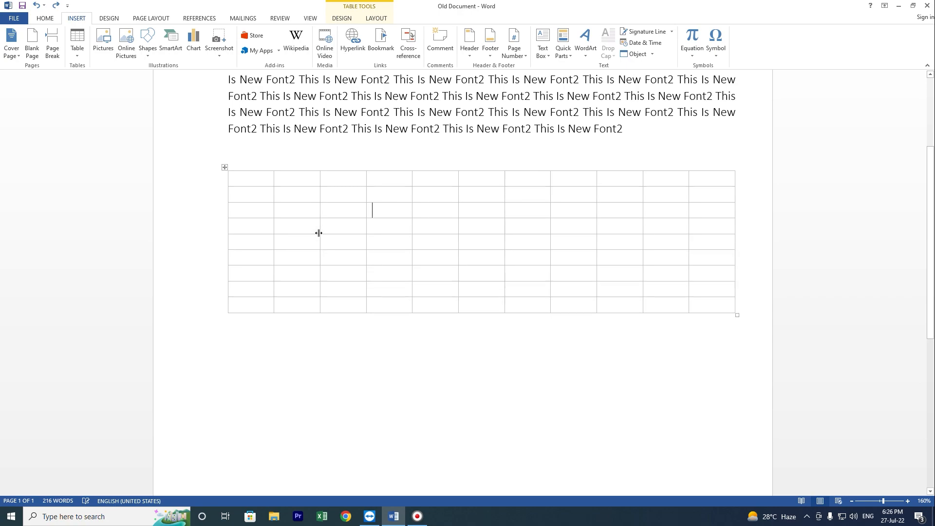
key("ctrl+z")
key("ctrl+z")
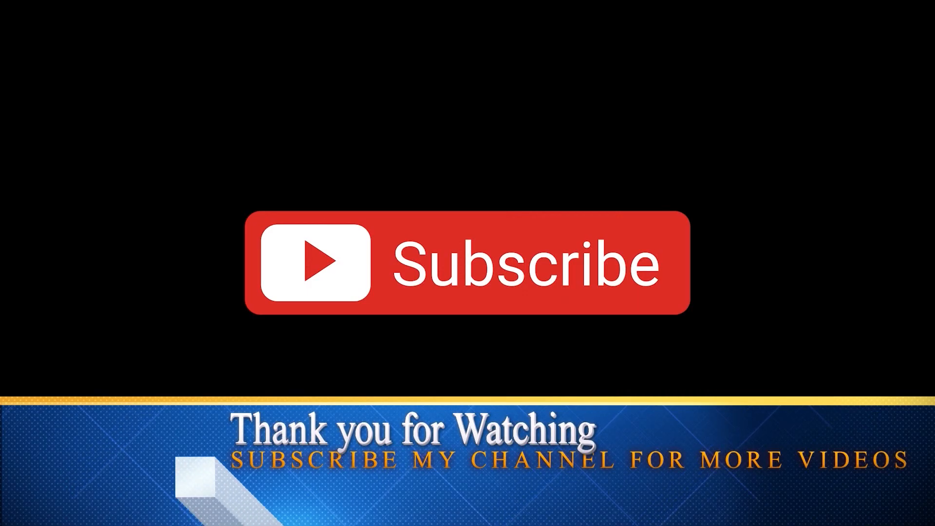